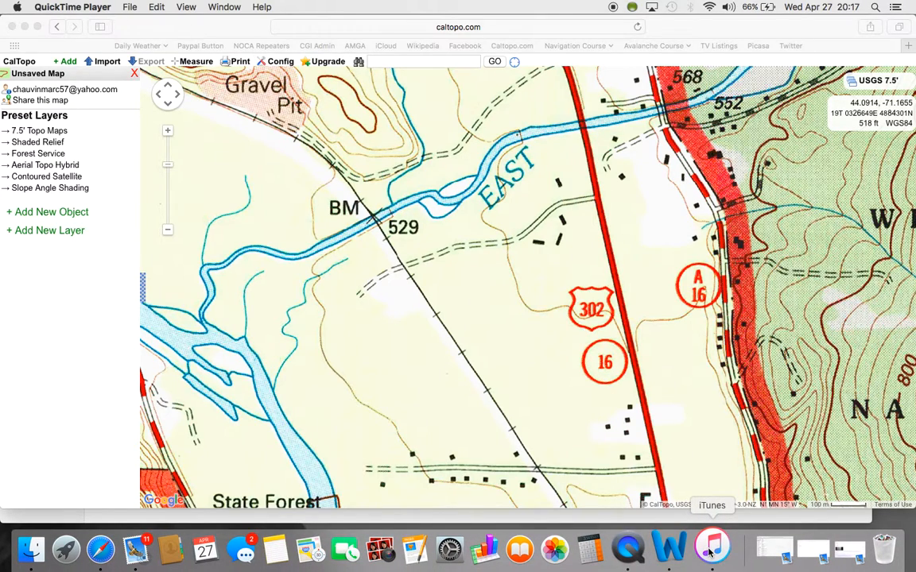
- Switch to iTunes and open the Apps settings of the connected iPhone
left_click(711, 548)
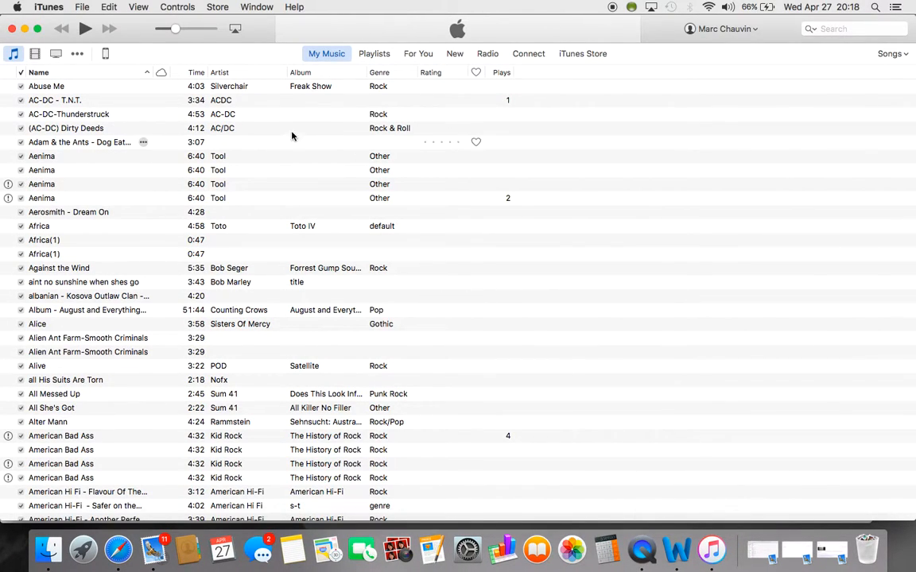
left_click(106, 54)
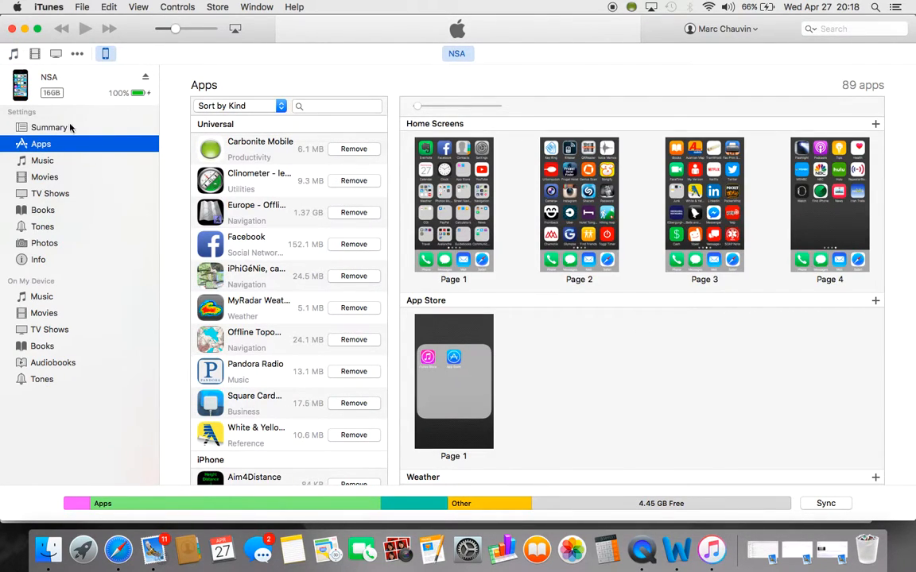
left_click(42, 165)
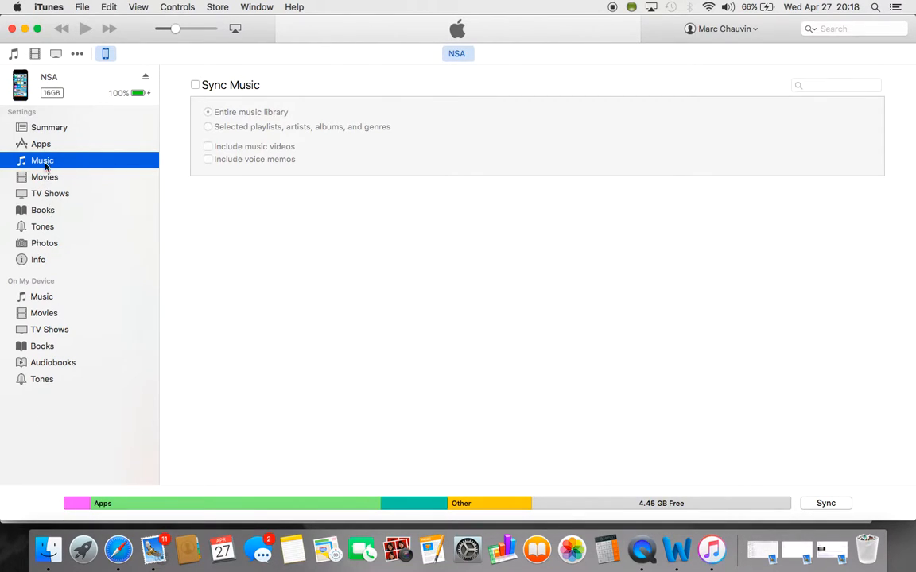
left_click(36, 148)
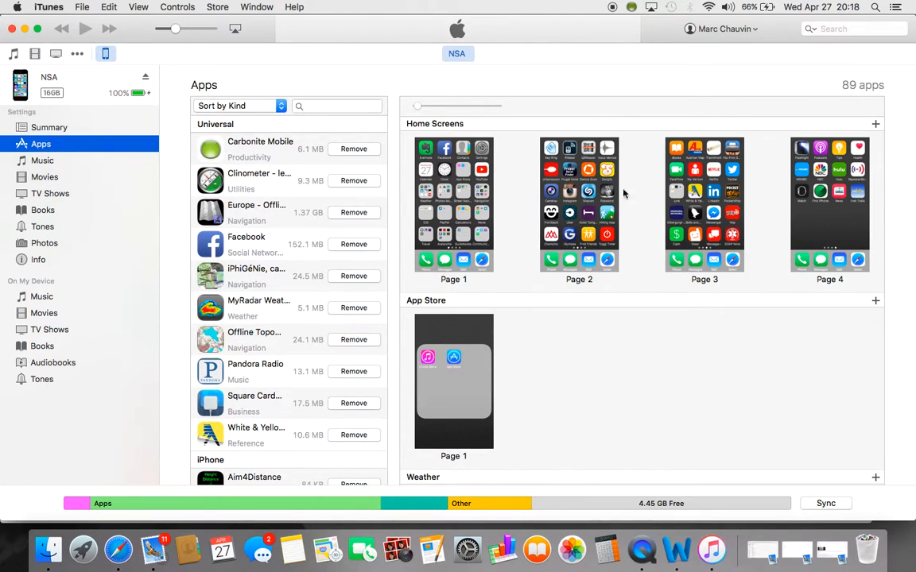
- Show the iPhone's File Sharing documents for the PDF Maps app
scroll(544, 238, "down", 10)
scroll(545, 237, "down", 15)
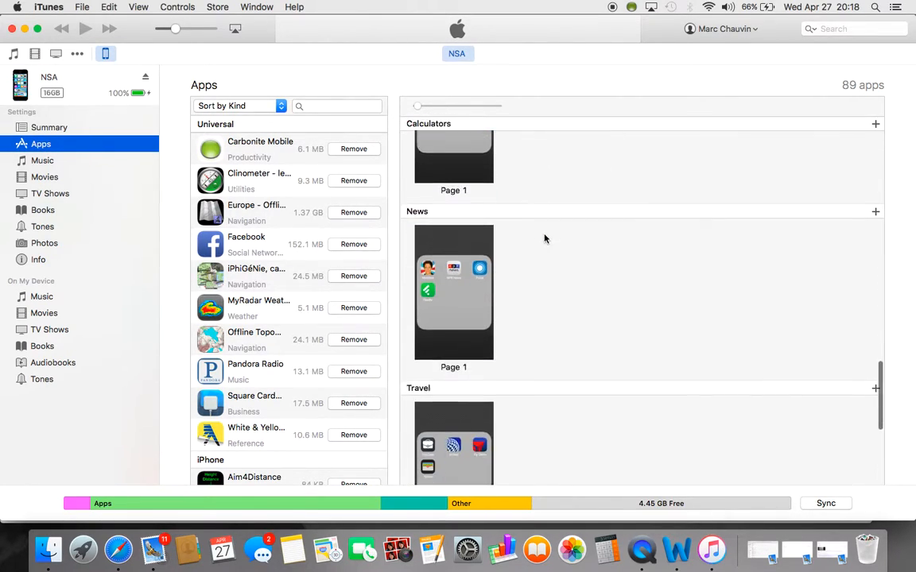
scroll(545, 238, "down", 2)
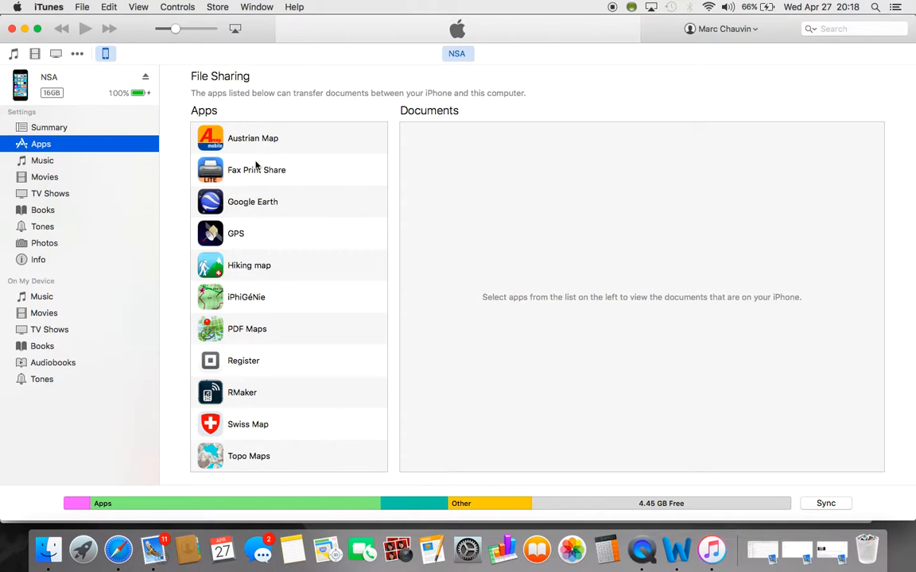
left_click(260, 329)
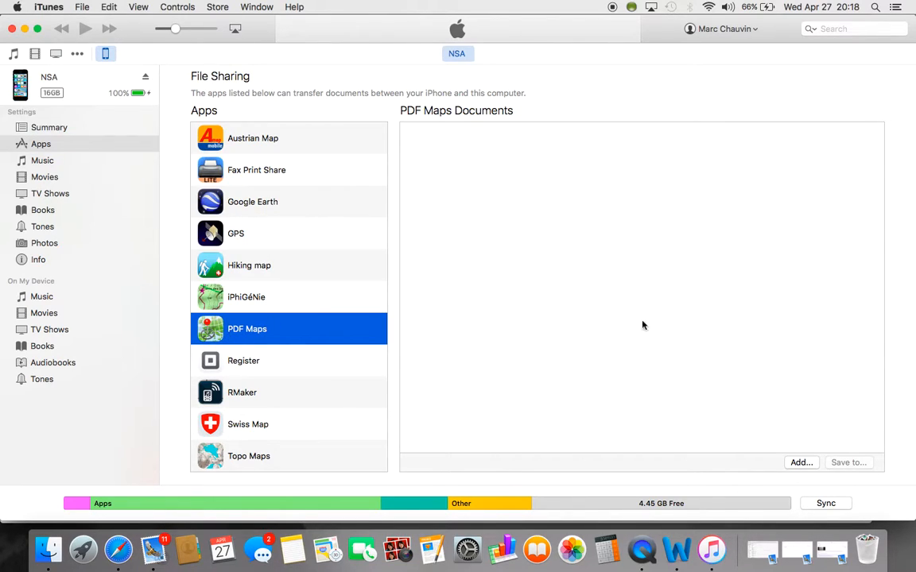
- Start adding a file to the PDF Maps documents, browsing the Documents folder with its items grouped by kind
left_click(801, 463)
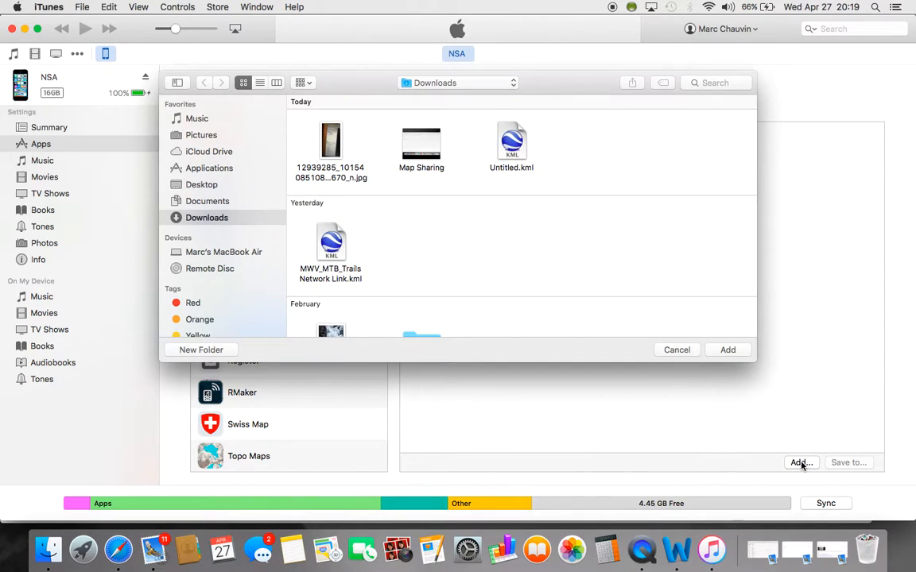
left_click(197, 202)
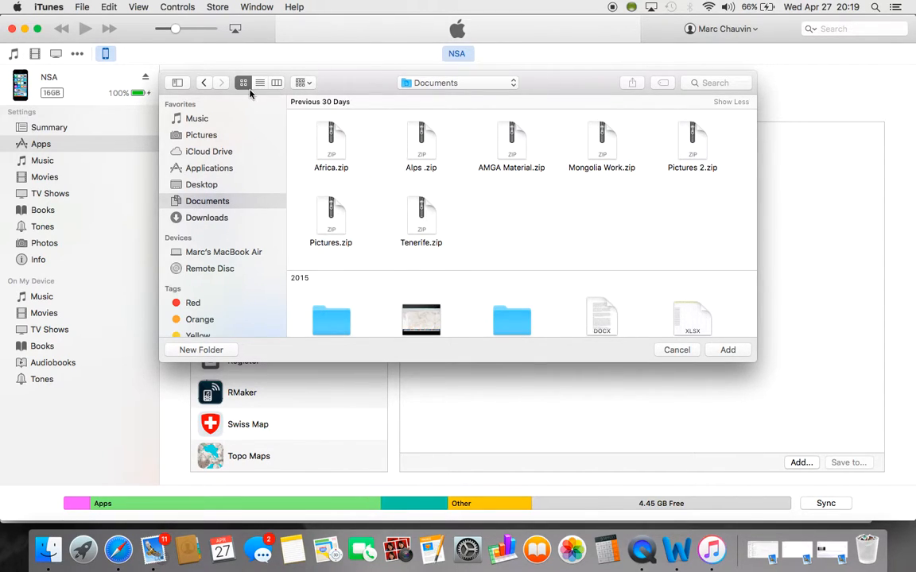
scroll(351, 198, "down", 5)
left_click(305, 82)
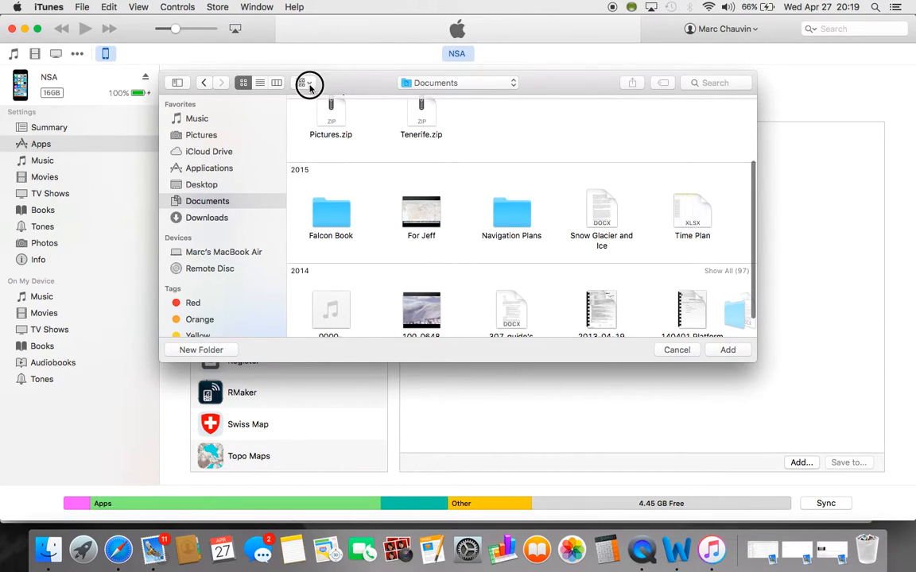
left_click(312, 110)
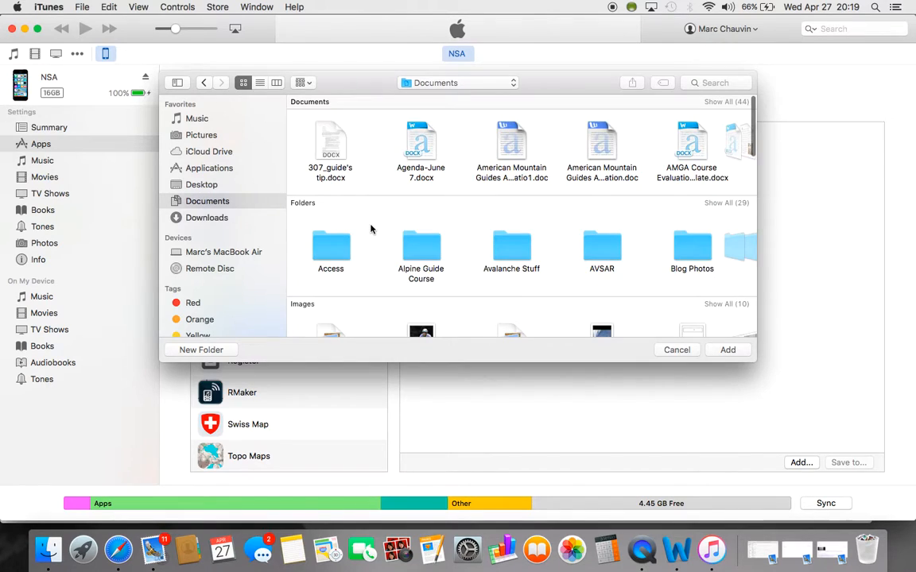
- Browse through Navigation Plans and Iceland Maps into the Troll Penninsula folder
scroll(371, 228, "right", 3)
scroll(371, 229, "right", 8)
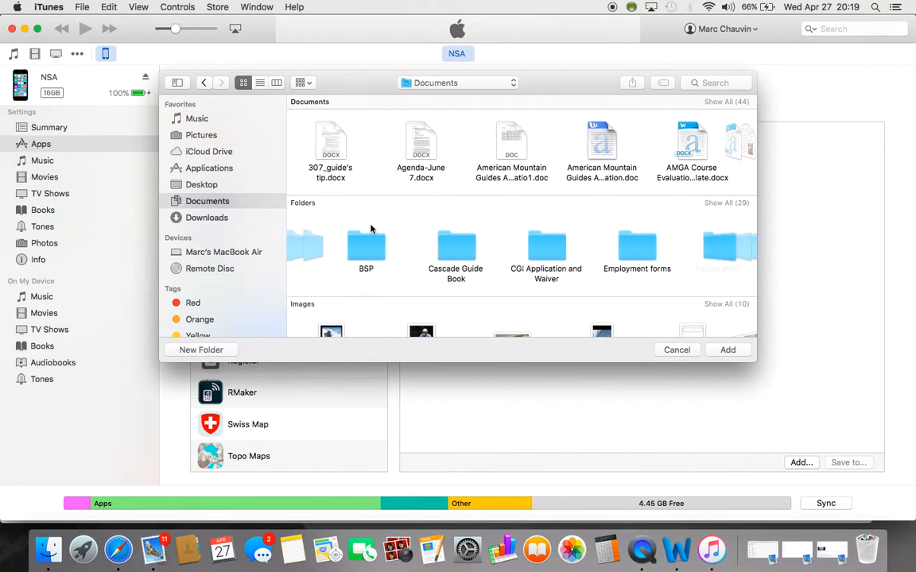
scroll(370, 228, "right", 4)
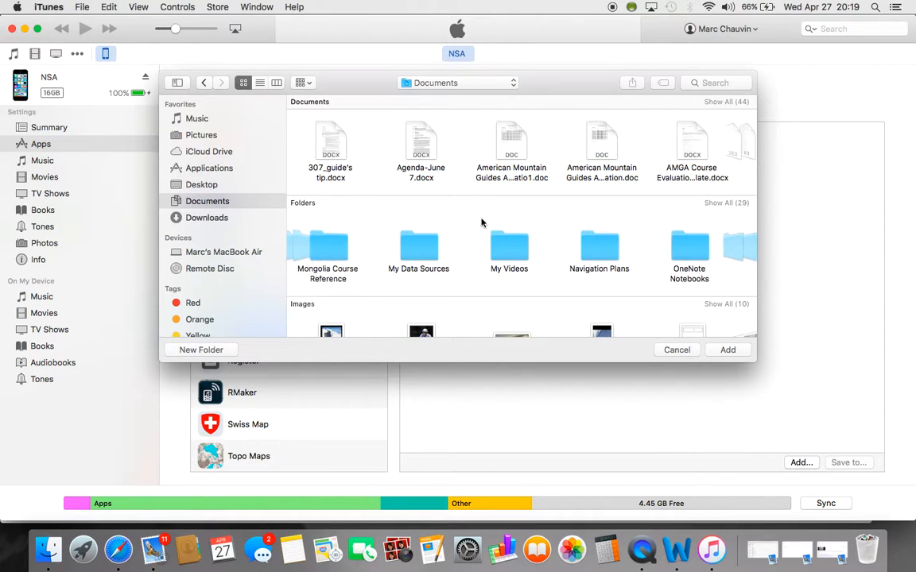
double_click(592, 248)
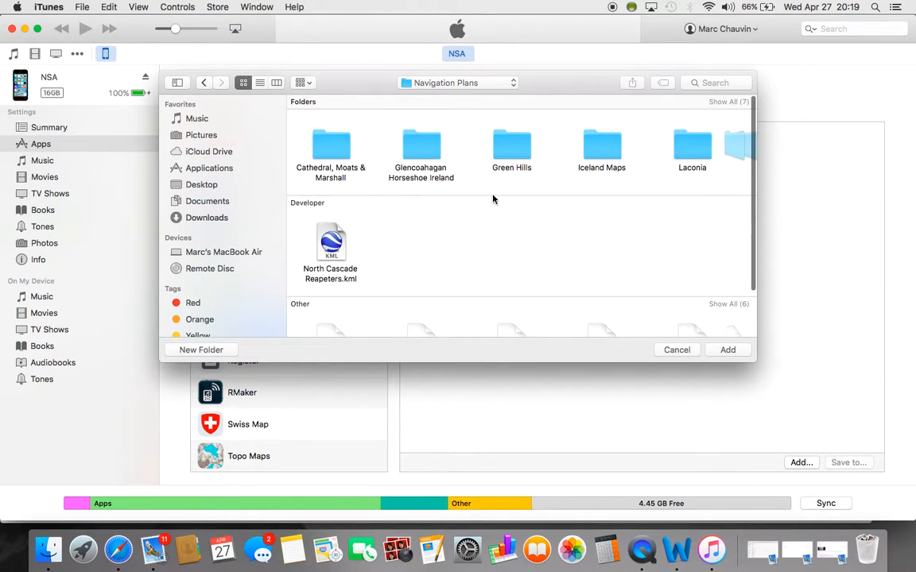
double_click(613, 153)
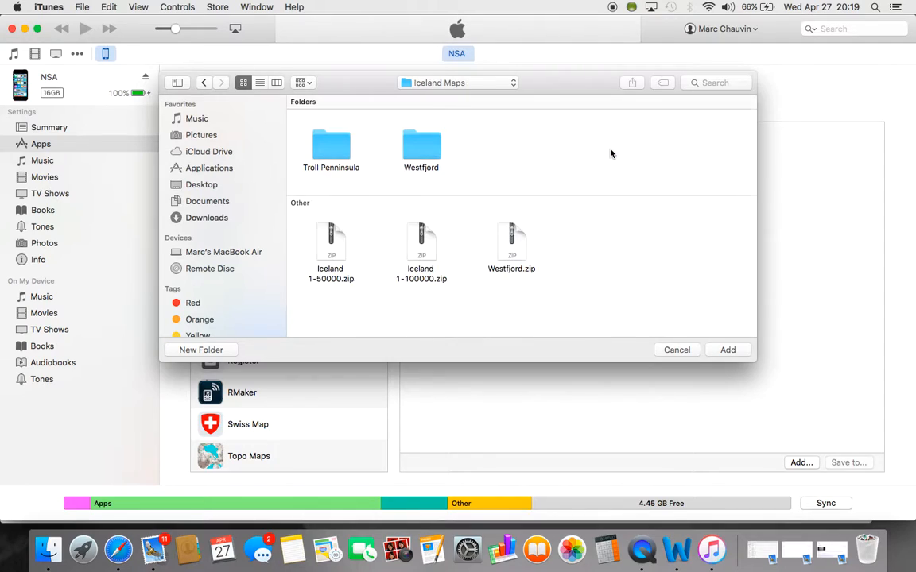
double_click(328, 163)
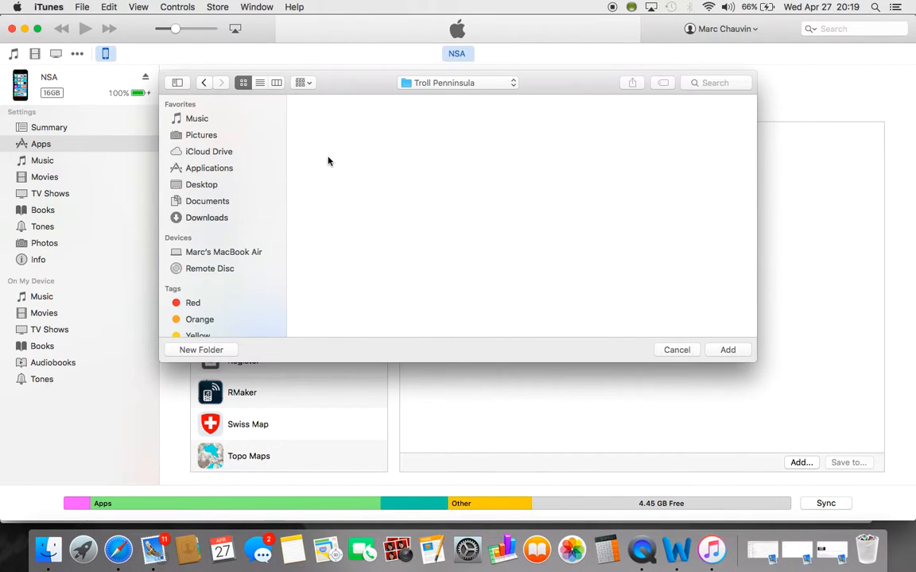
- Add the map images 1816_1.tif and 1816_2.tif to the PDF Maps documents
scroll(562, 183, "right", 5)
scroll(562, 183, "left", 5)
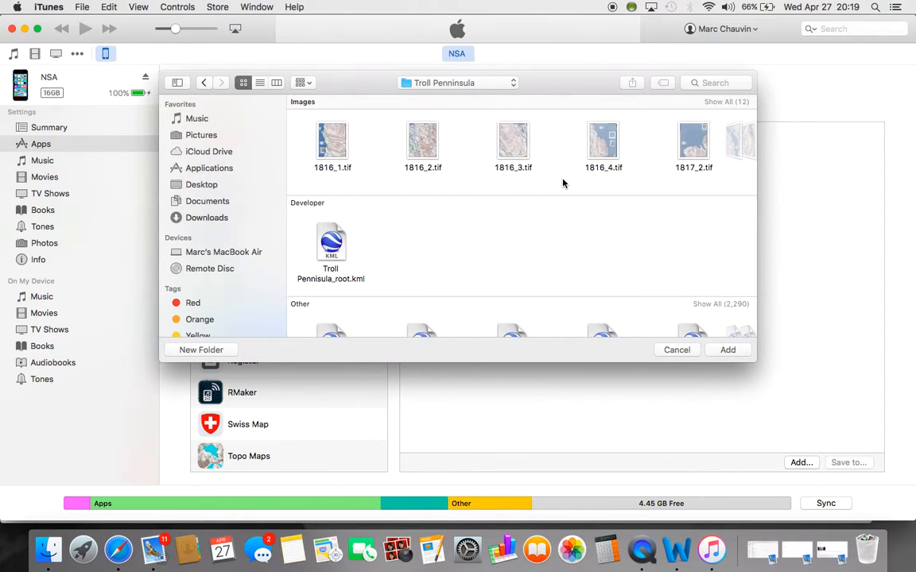
left_click(324, 152)
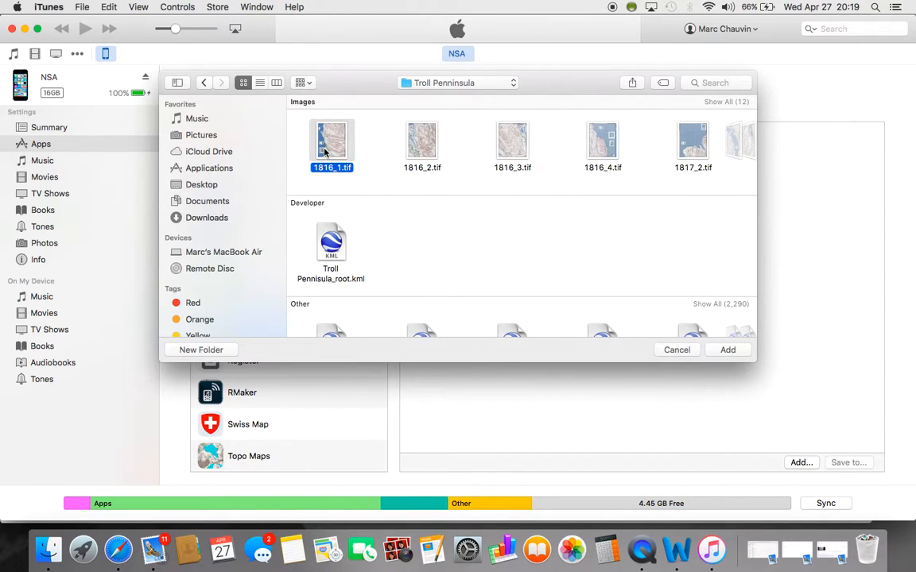
left_click(420, 152, "shift")
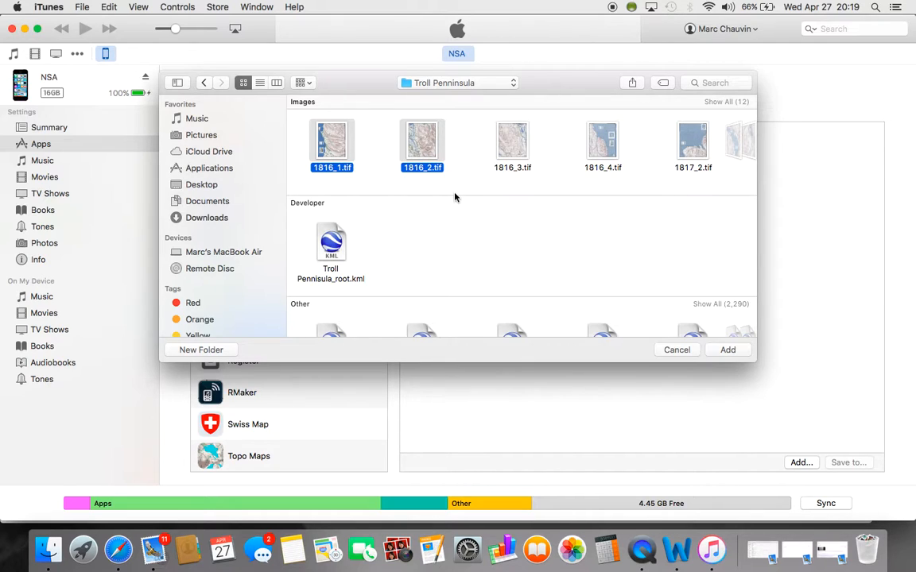
left_click(728, 350)
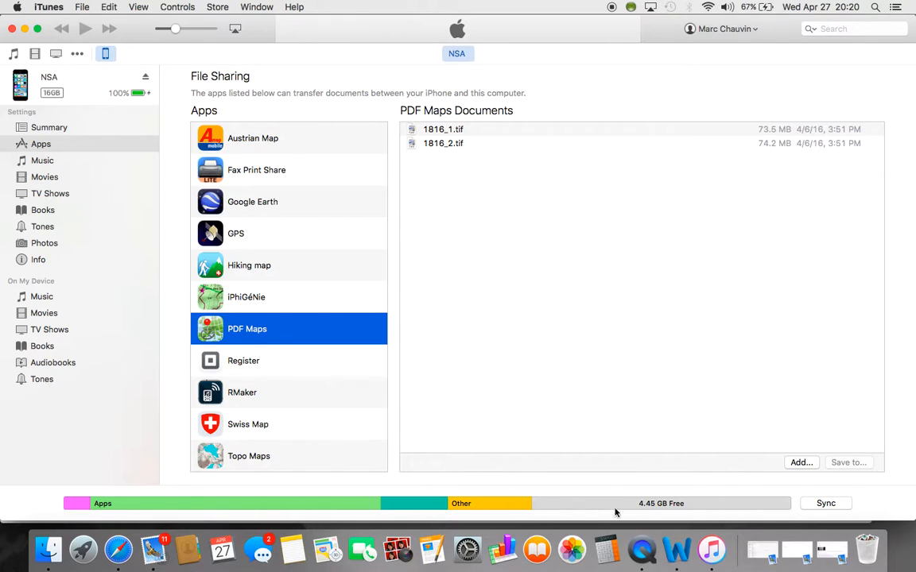
- Switch to QuickTime Player and create a new movie recording to mirror the iPhone's screen
left_click(642, 550)
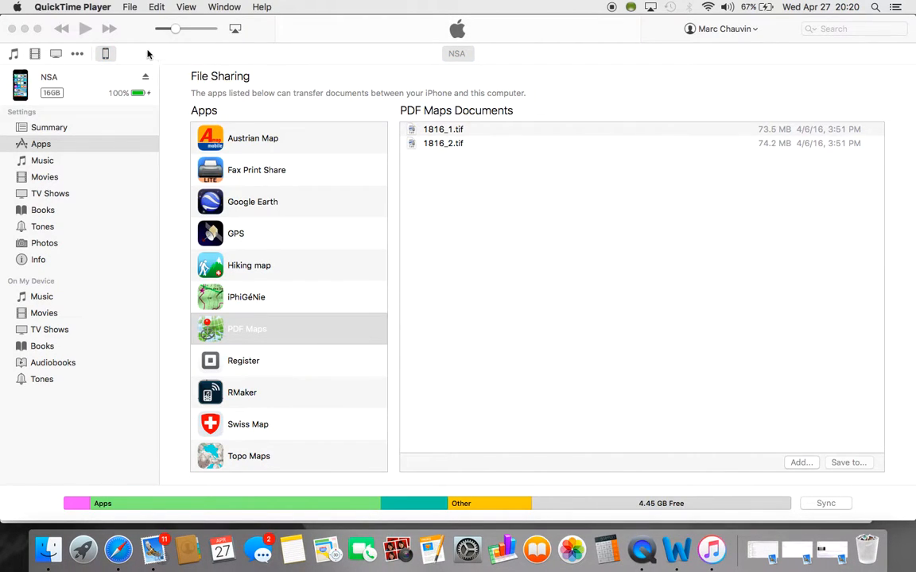
left_click(129, 8)
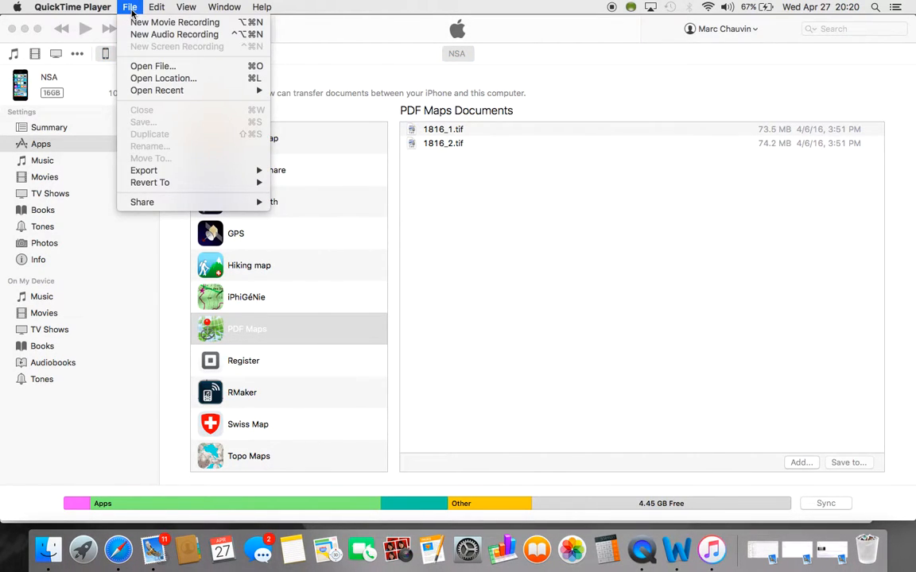
left_click(133, 23)
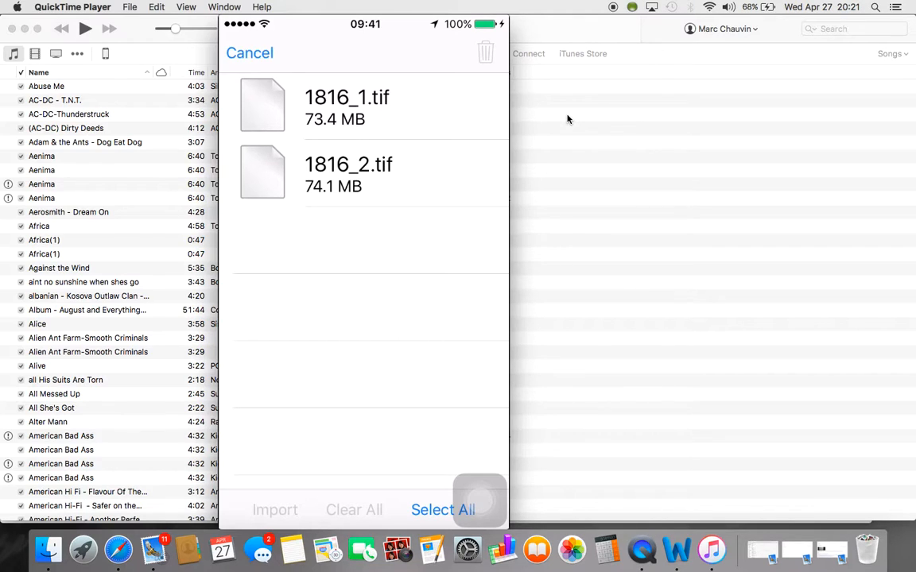
- Select 1816_1.tif and 1816_2.tif for import into PDF Maps on the phone
mouse_move(350, 111)
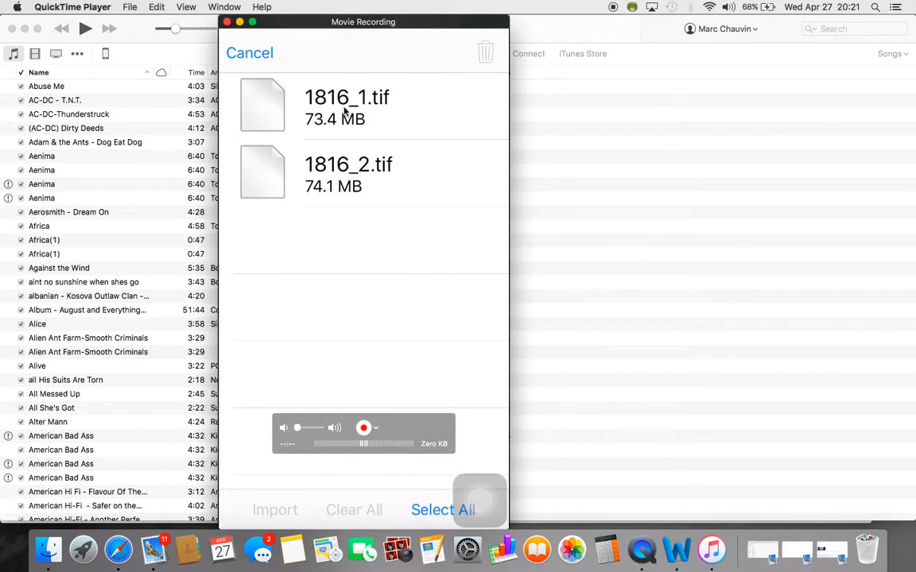
left_click(345, 111)
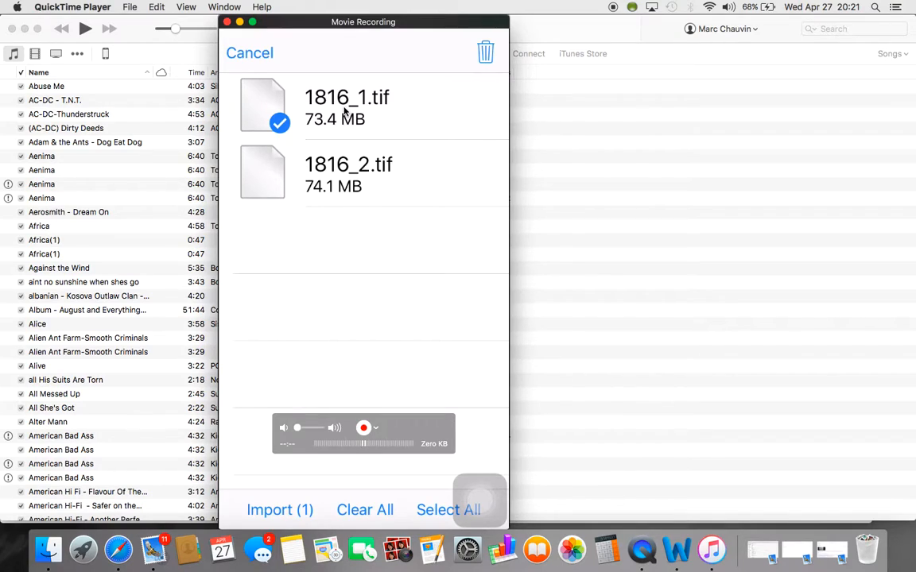
left_click(346, 175)
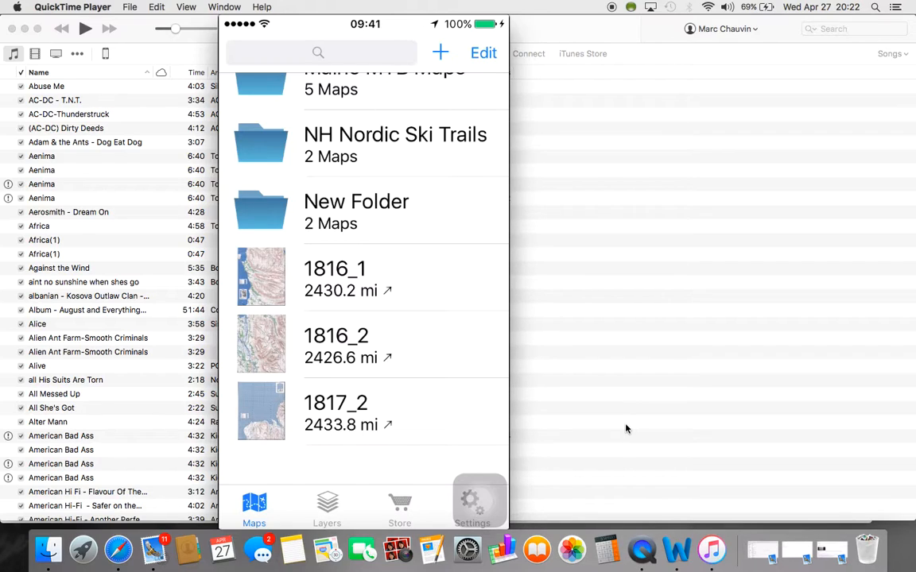
- Start recording a GPS track on the 1816_1 map with the Record GPS Tracks tool
mouse_move(440, 364)
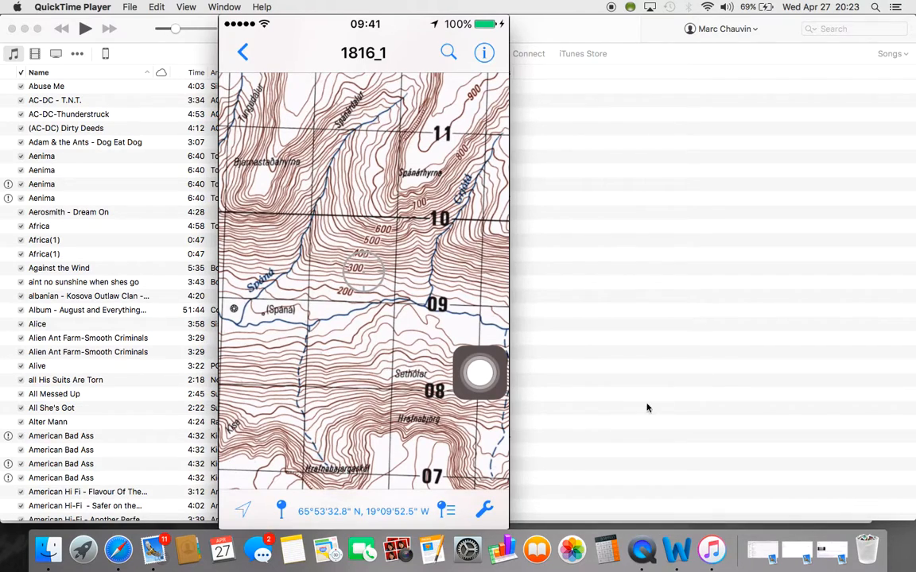
mouse_move(486, 515)
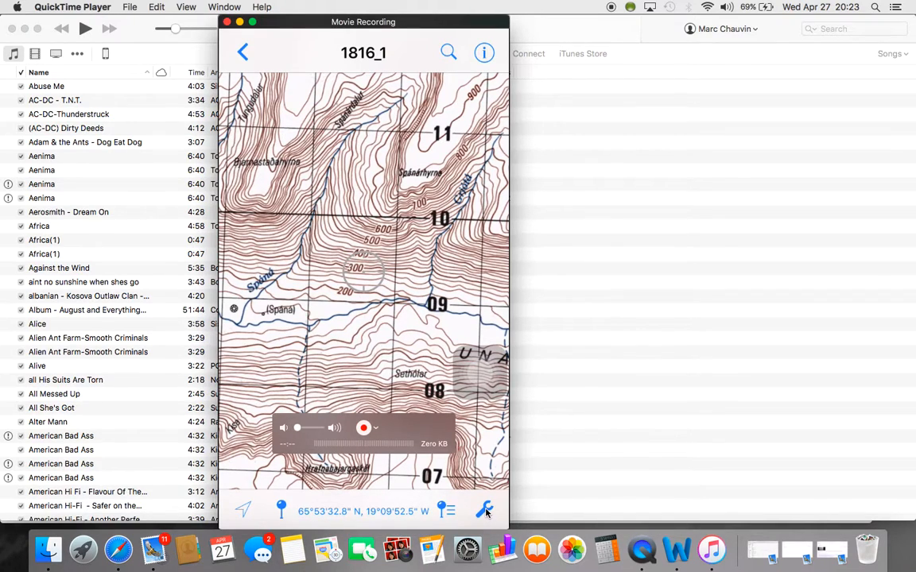
left_click(486, 512)
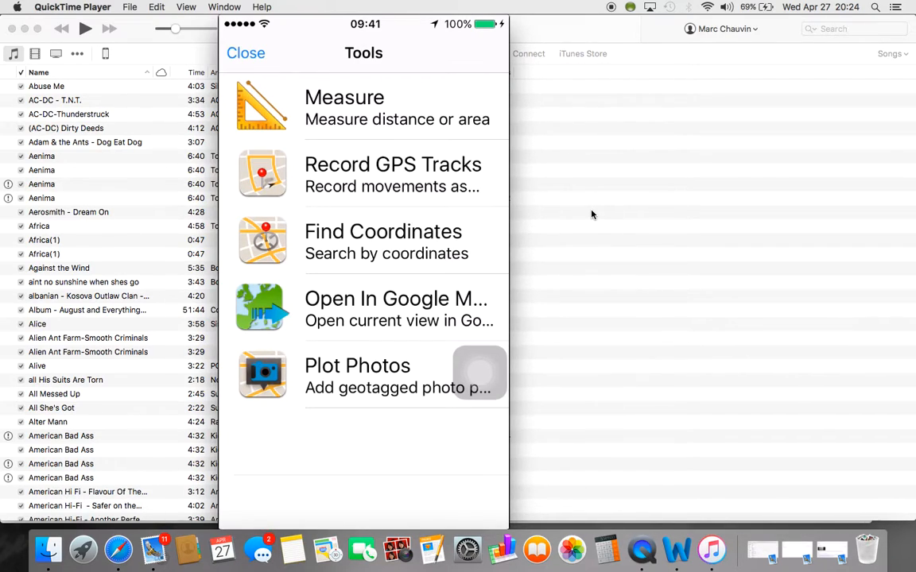
mouse_move(408, 208)
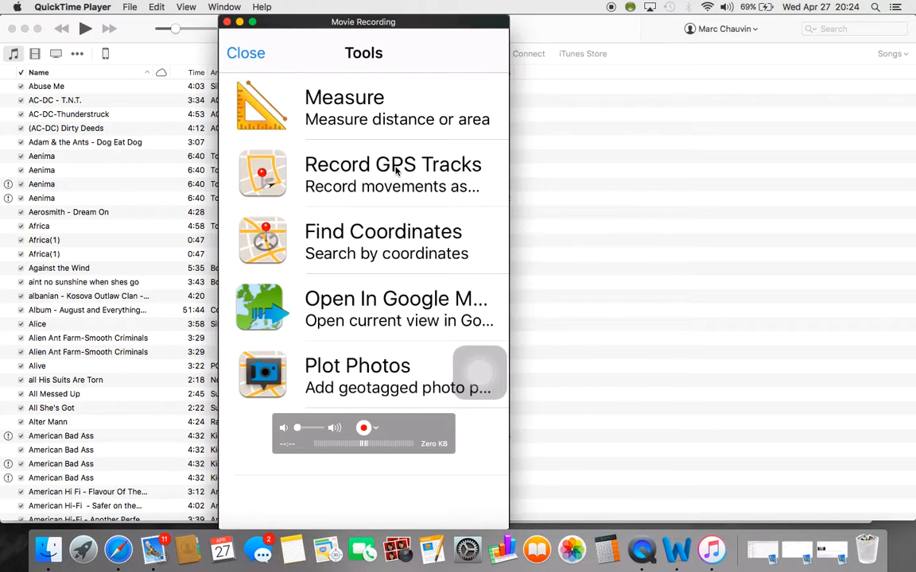
left_click(395, 171)
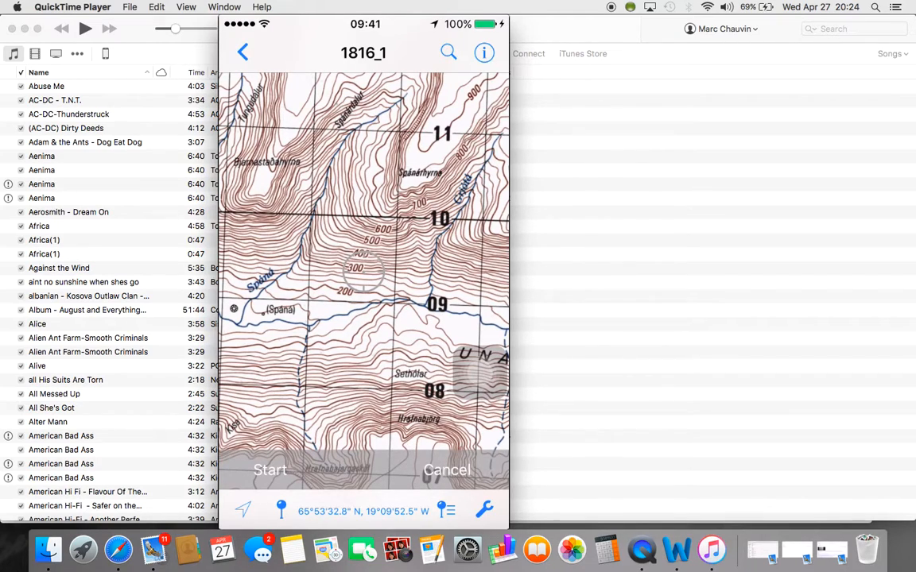
left_click(270, 470)
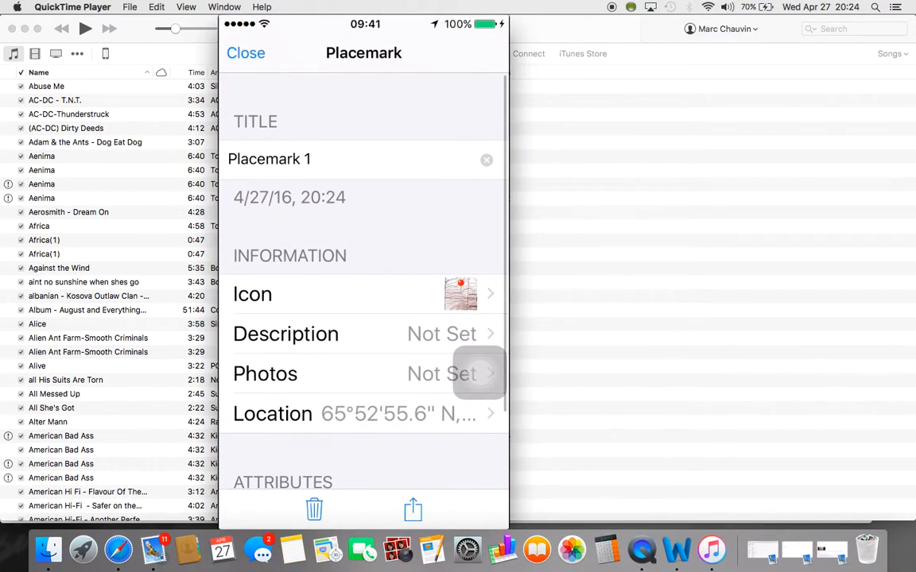
- Rename the new placemark to "Test Iceland" and return to the 1816_1 map
left_click(325, 169)
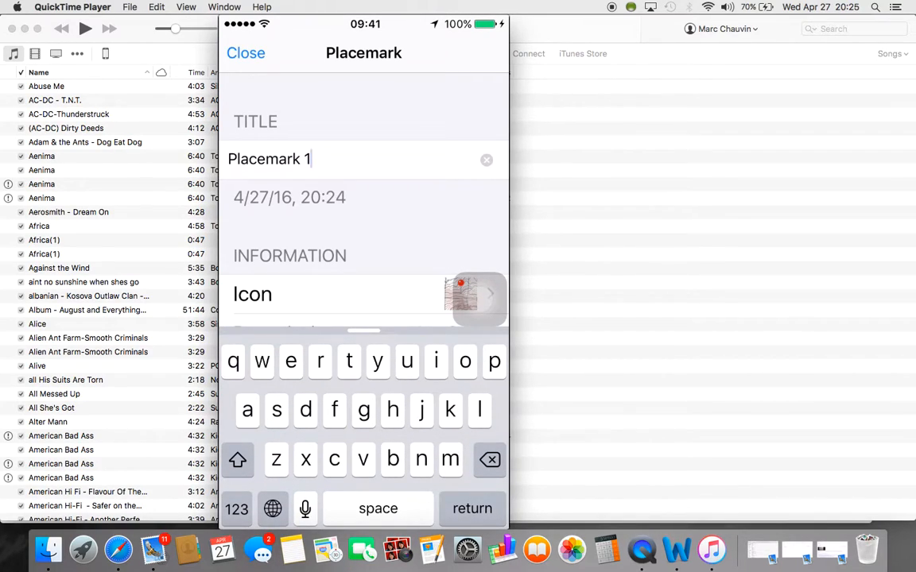
key("BackSpace")
key("BackSpace")
key("BackSpace")
key("BackSpace")
key("BackSpace")
key("BackSpace")
key("BackSpace")
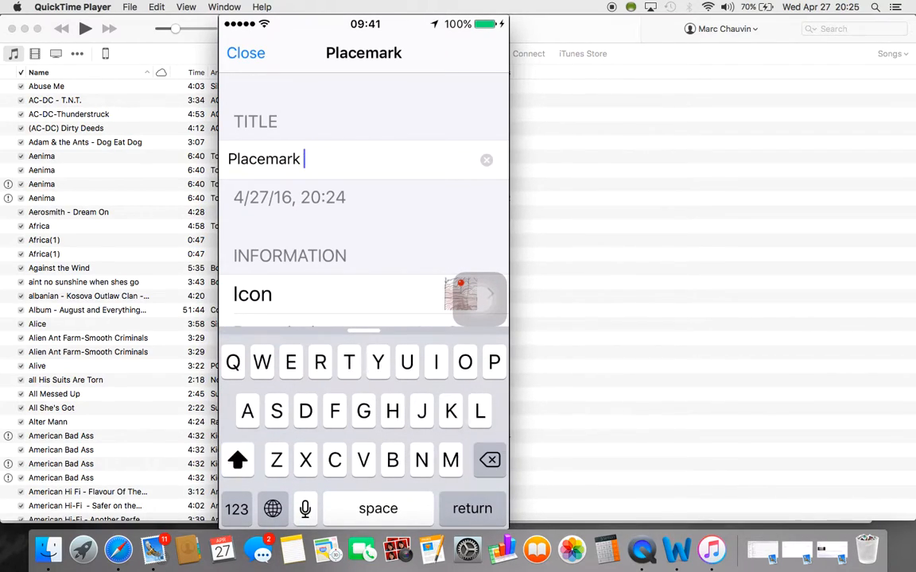
key("BackSpace")
key("BackSpace")
key("BackSpace")
key("BackSpace")
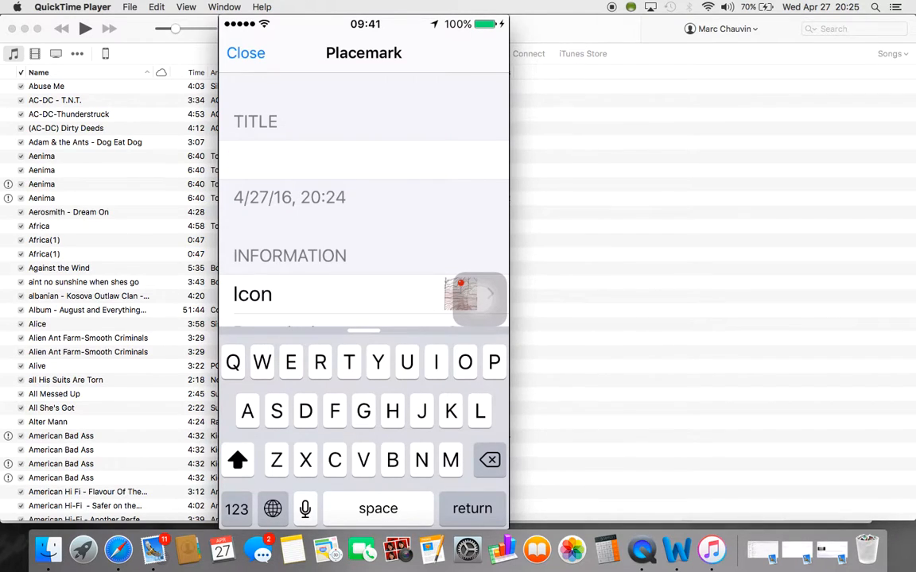
type("Test")
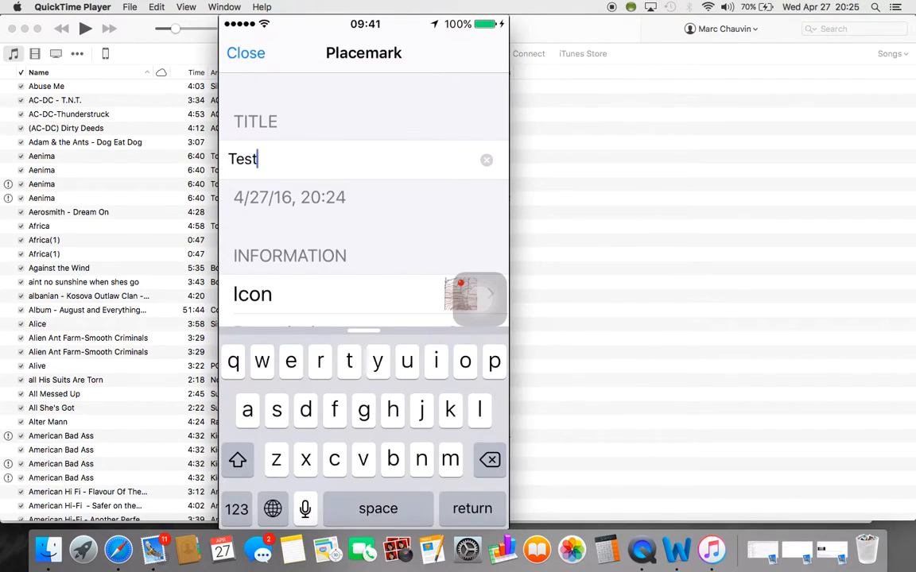
type(" Ice")
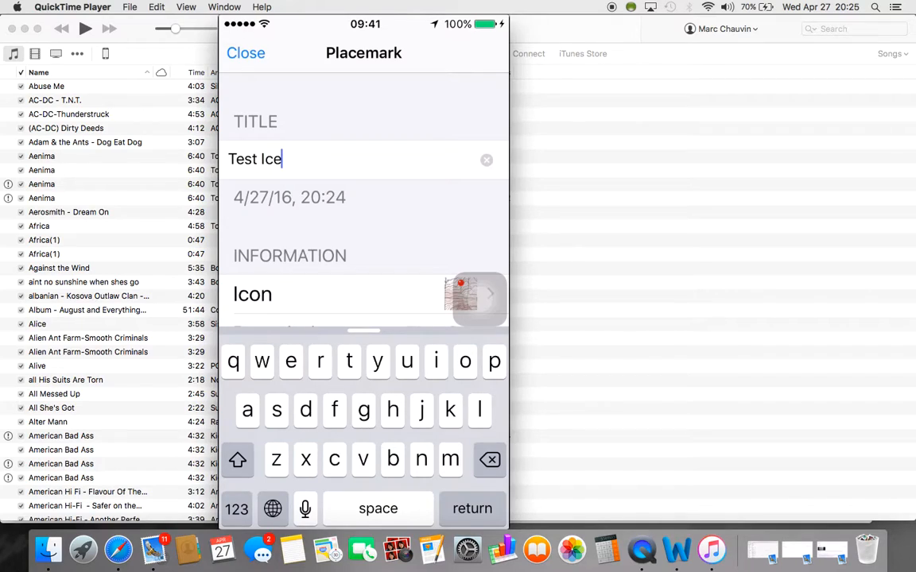
type("land")
mouse_move(332, 179)
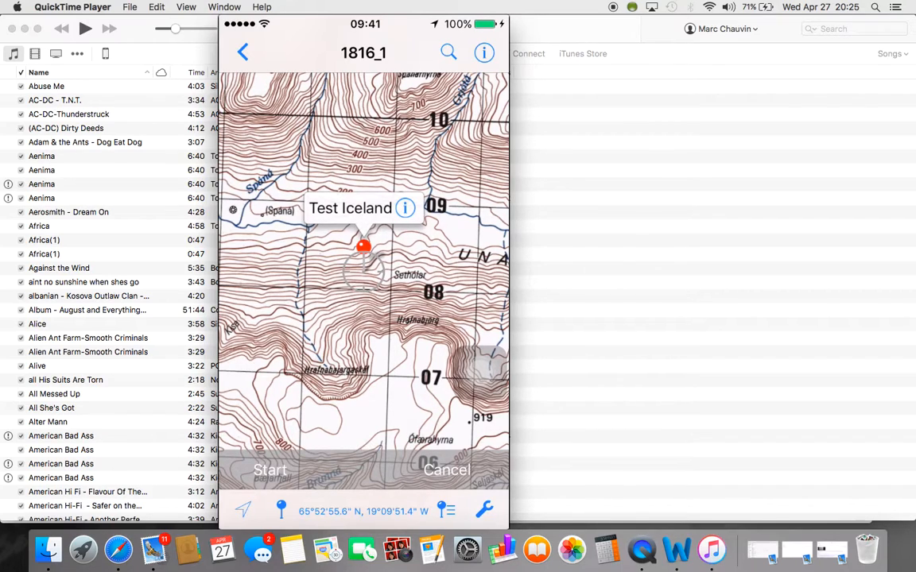
- Make the Lines layer visible in the map's feature list and look through its layer settings and contents
mouse_move(442, 509)
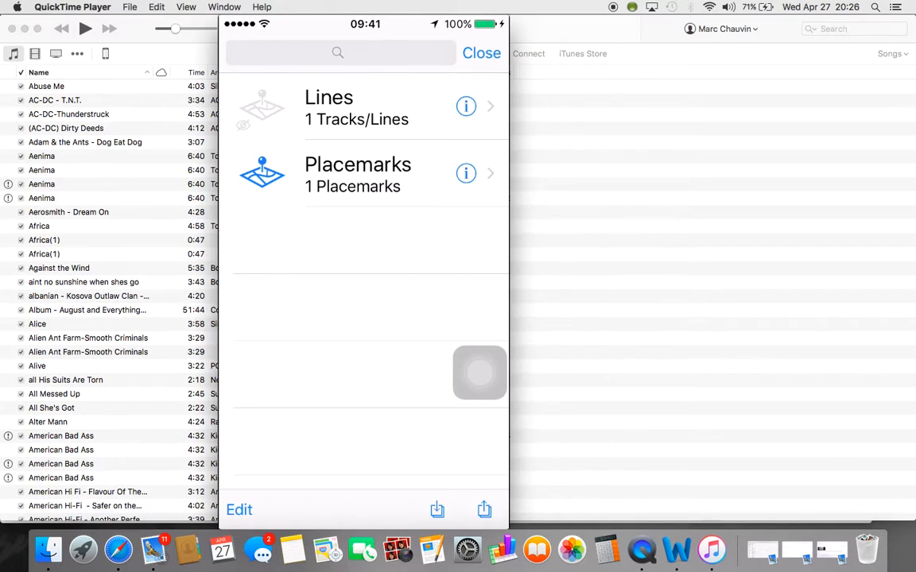
left_click(262, 106)
left_click(466, 107)
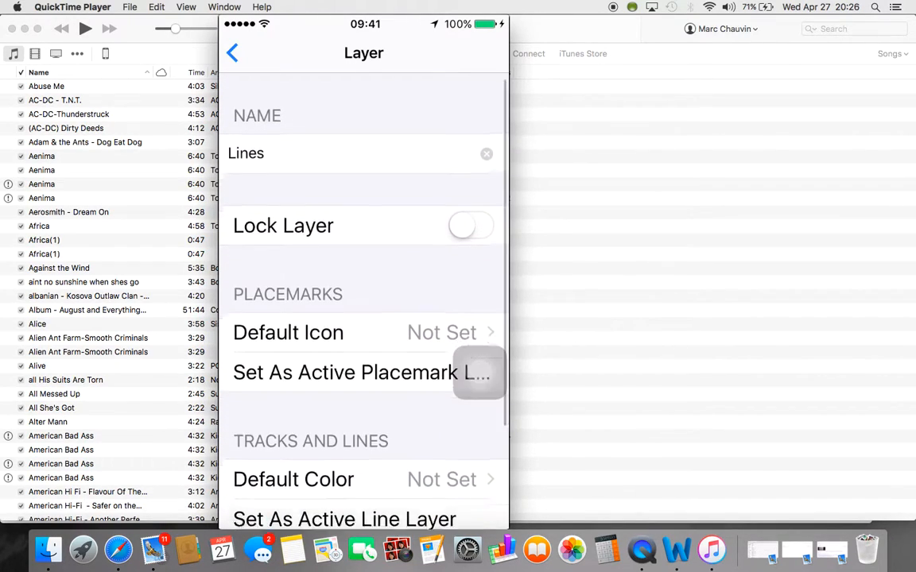
scroll(479, 380, "down", 3)
scroll(364, 302, "down", 3)
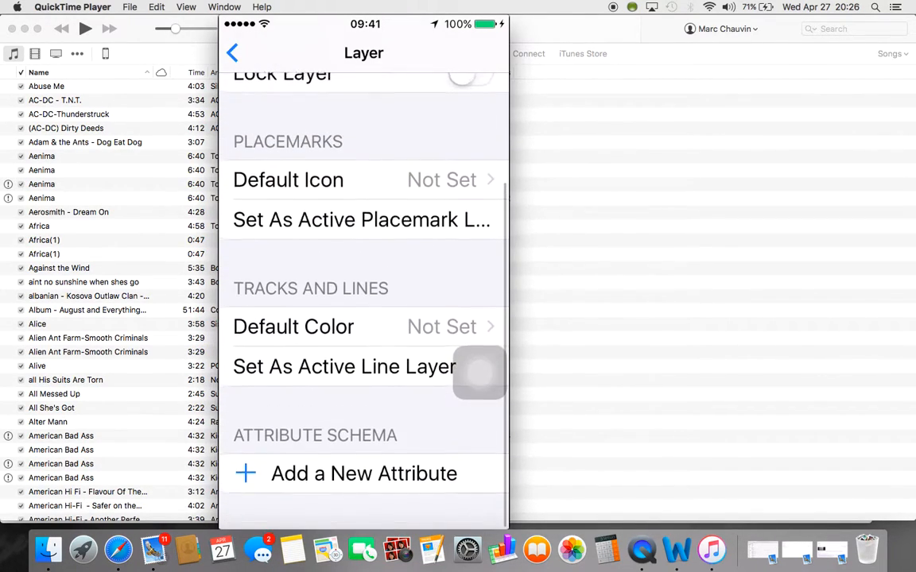
scroll(364, 302, "up", 3)
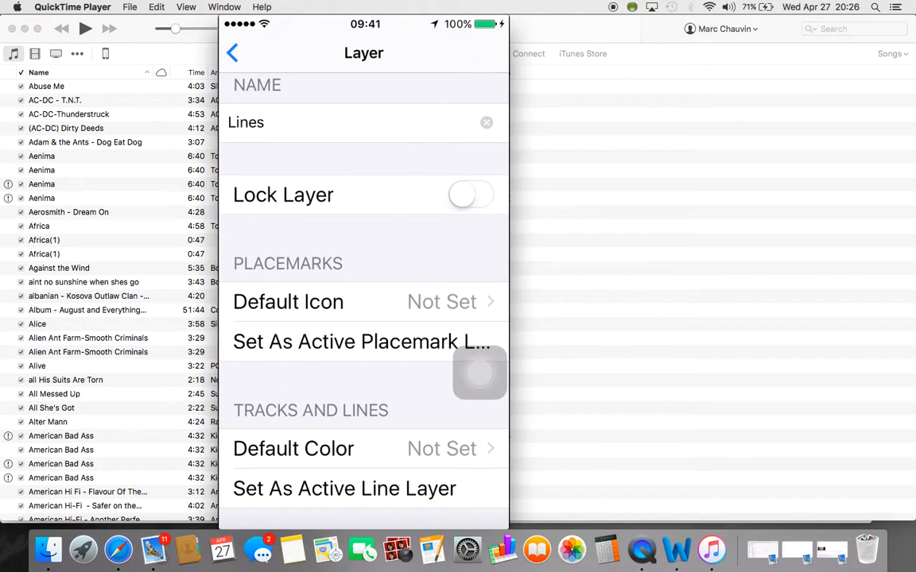
scroll(363, 302, "down", 1)
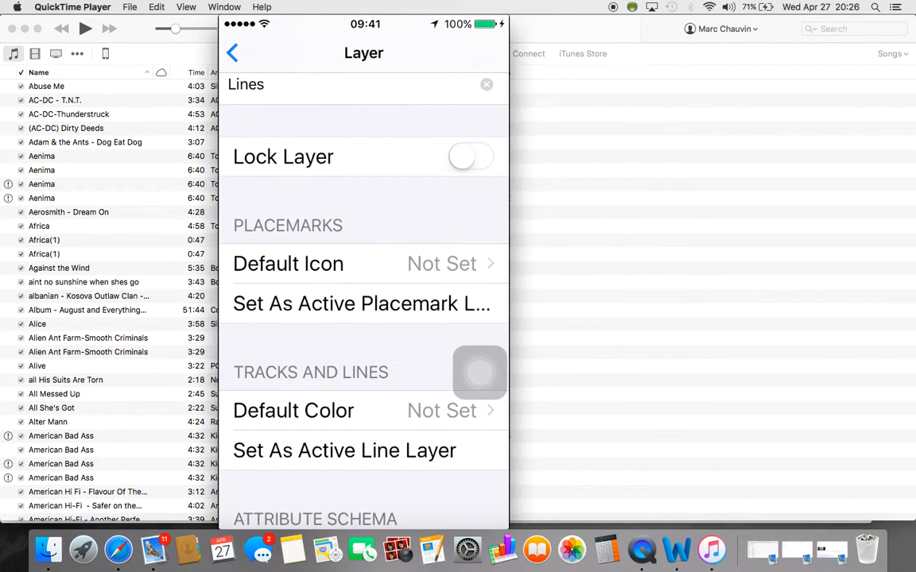
scroll(363, 302, "down", 2)
scroll(363, 302, "up", 4)
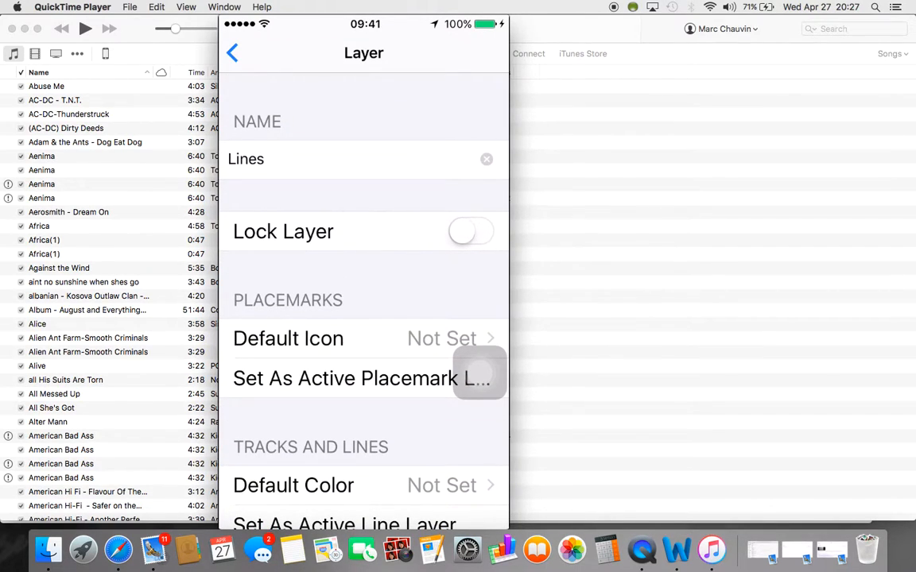
left_click(232, 53)
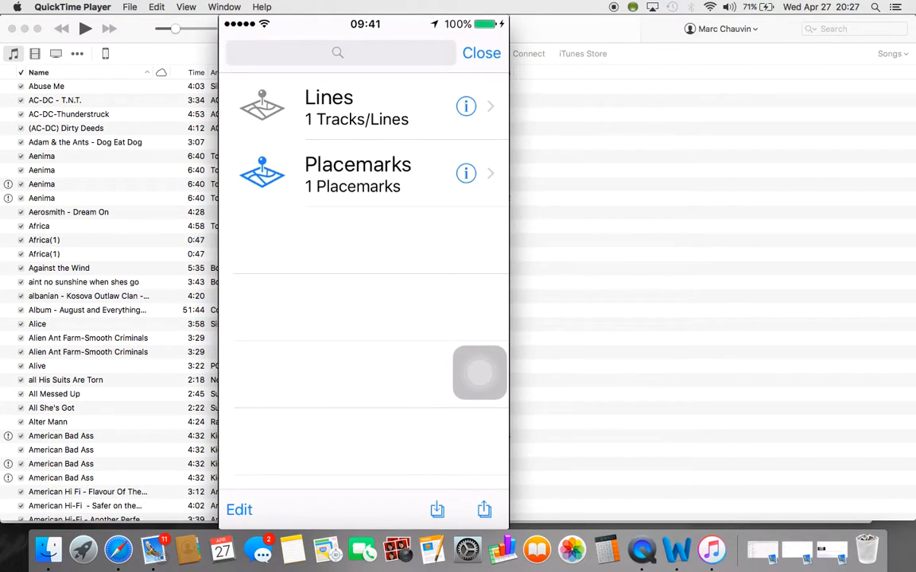
left_click(357, 107)
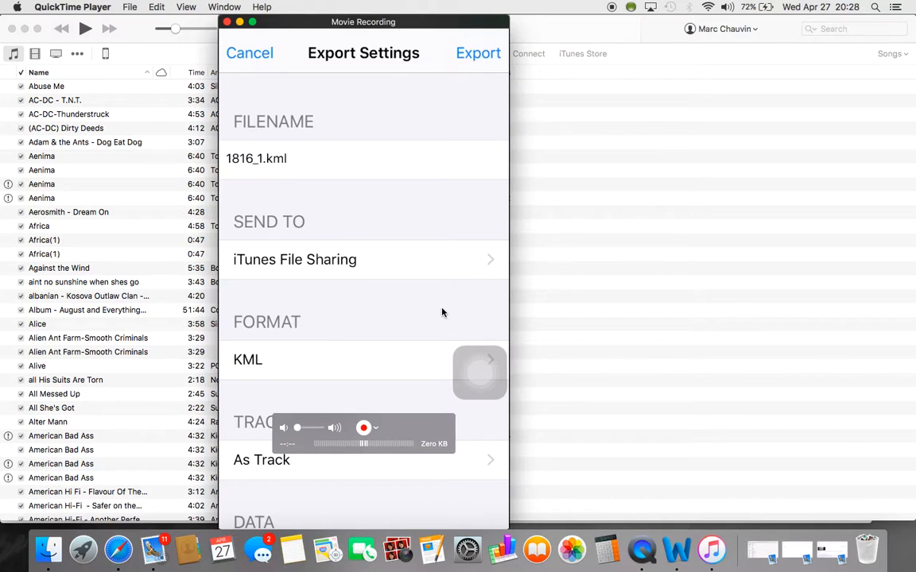
- Export the Lines and Placemarks data, chosen through the Custom option, as 1816_1.kml in KML format to iTunes File Sharing
left_click(479, 277)
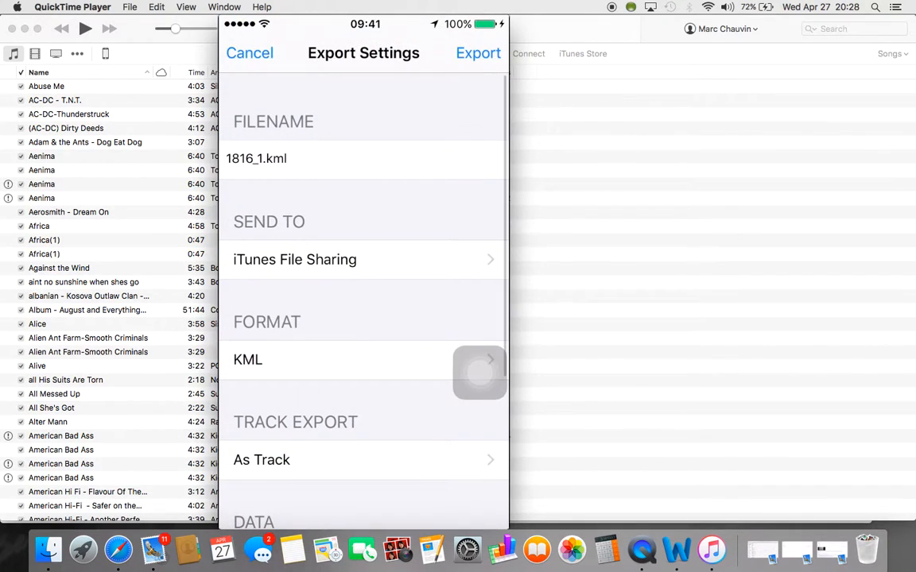
mouse_move(271, 307)
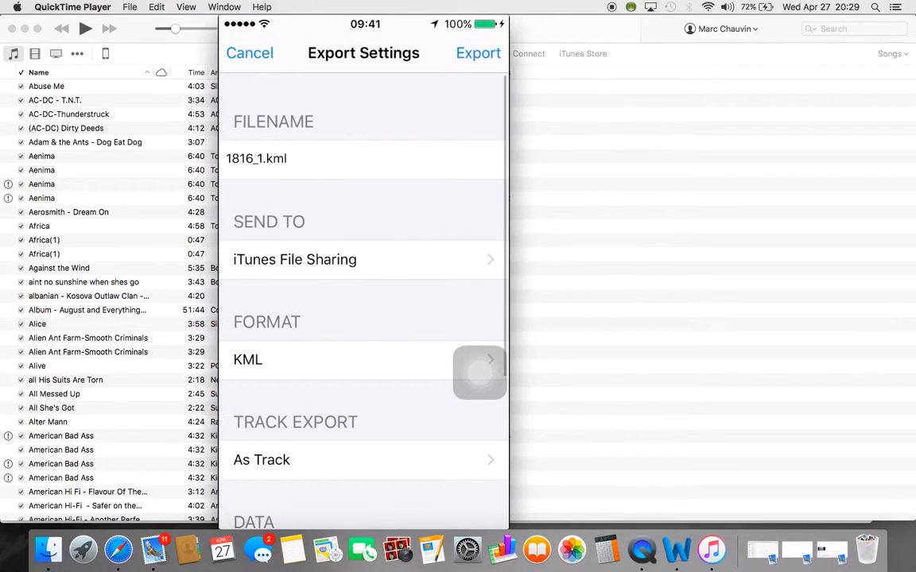
scroll(363, 302, "down", 5)
scroll(363, 302, "down", 1)
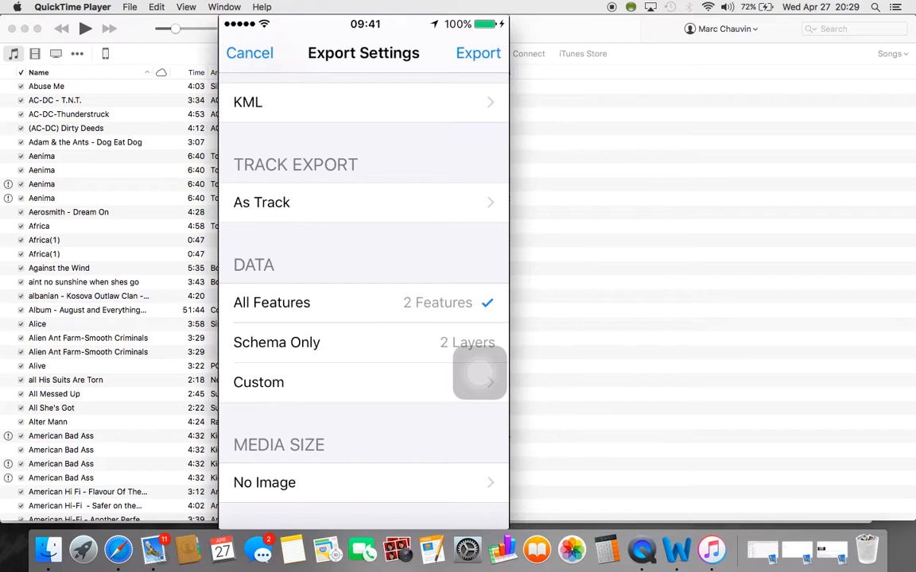
left_click(480, 373)
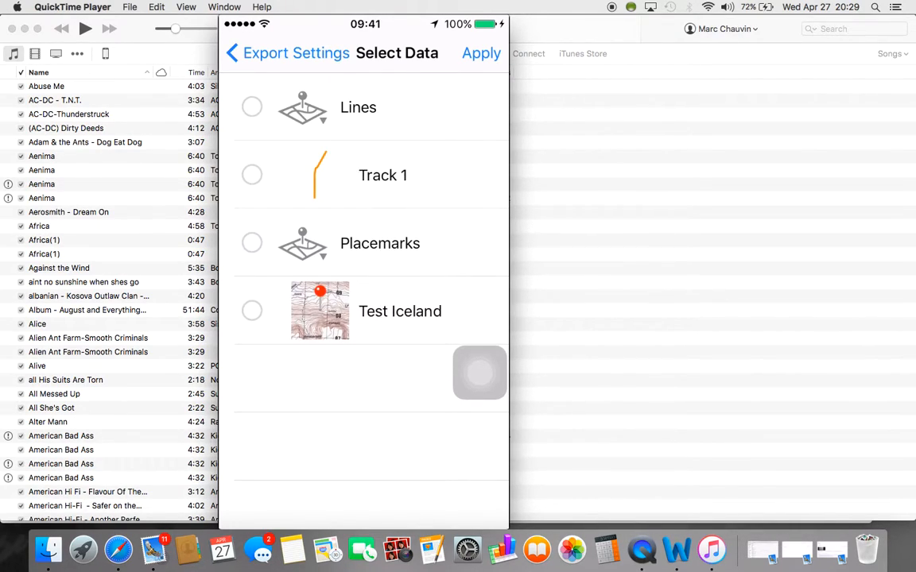
left_click(253, 245)
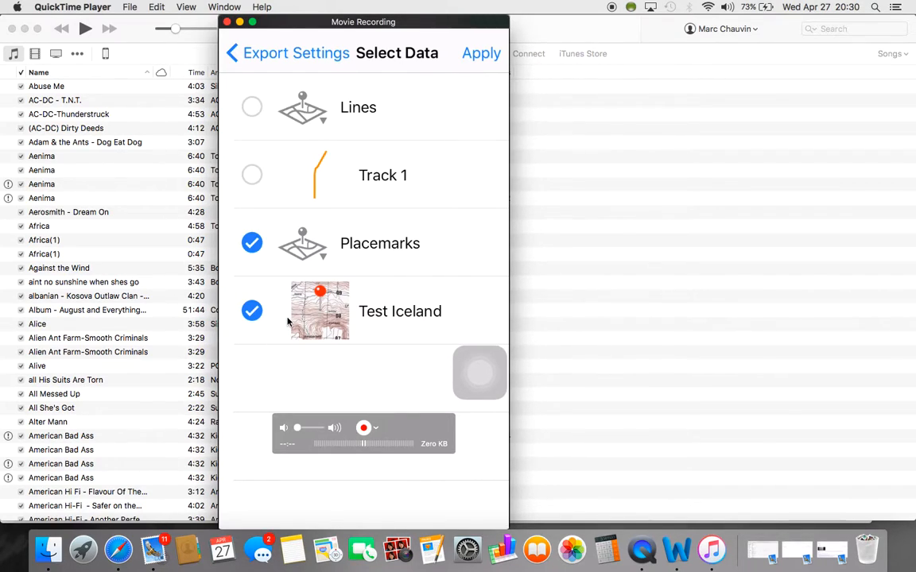
left_click(253, 177)
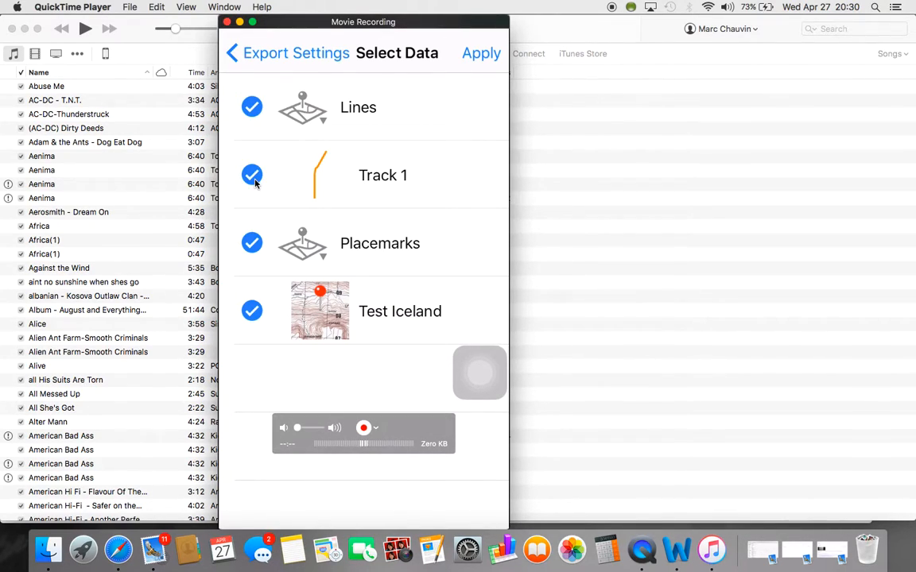
left_click(310, 63)
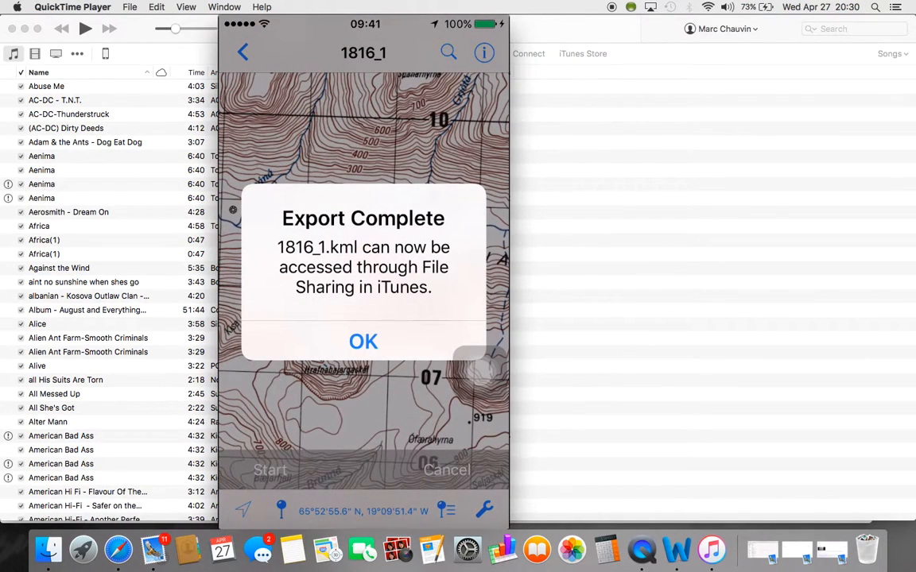
mouse_move(509, 277)
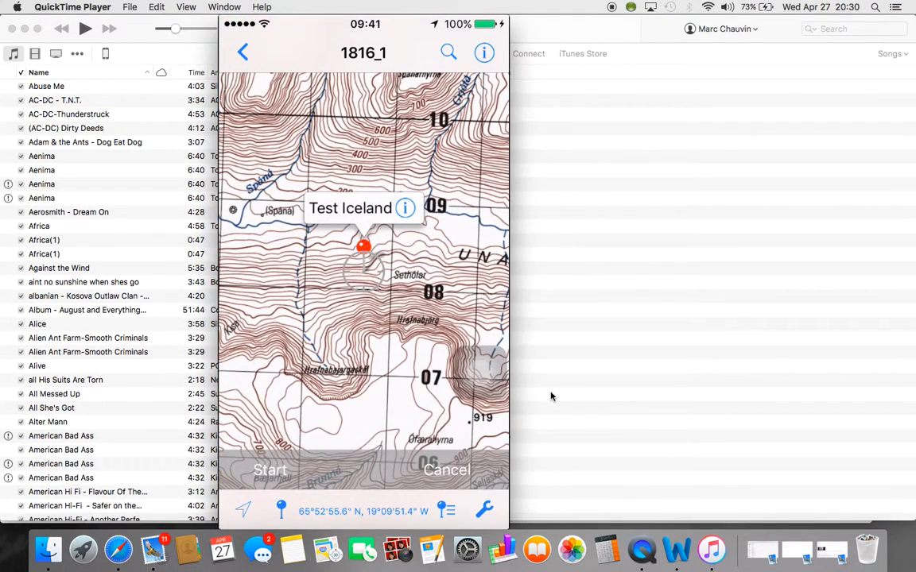
- Switch to iTunes and display the PDF Maps documents in the connected iPhone's File Sharing list
left_click(718, 547)
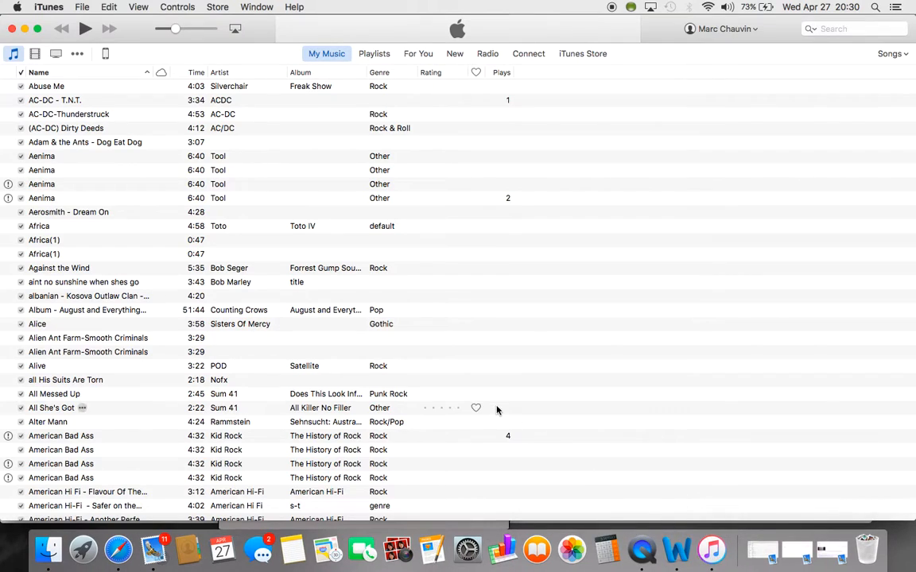
left_click(106, 54)
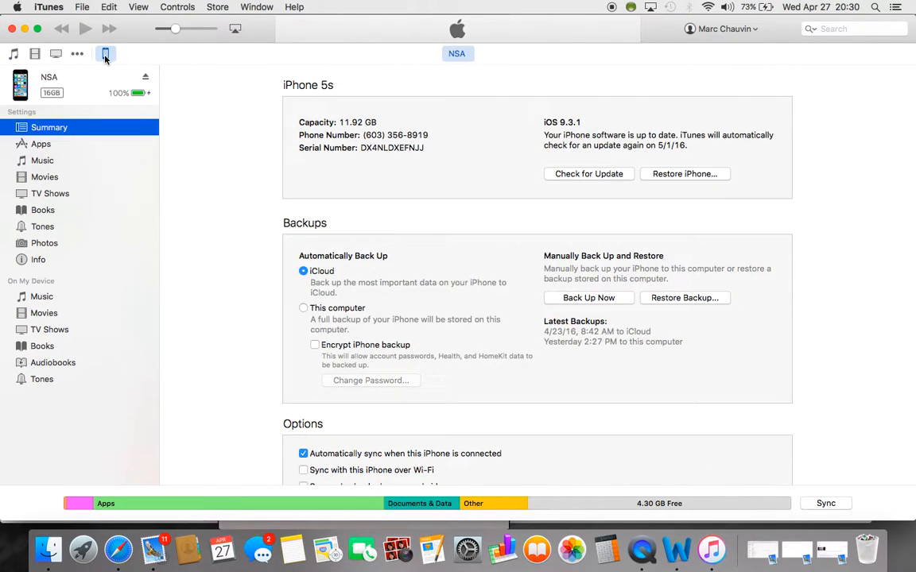
left_click(43, 145)
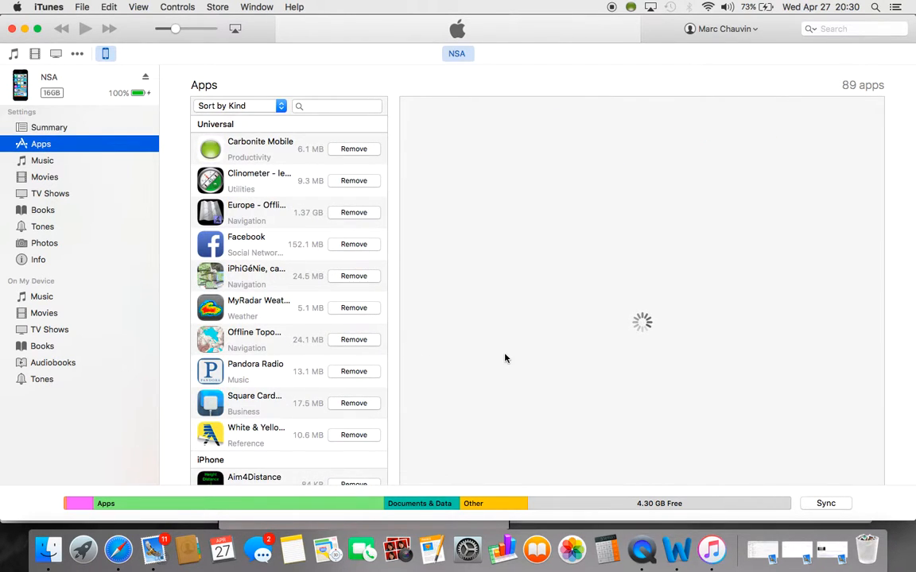
scroll(504, 350, "down", 15)
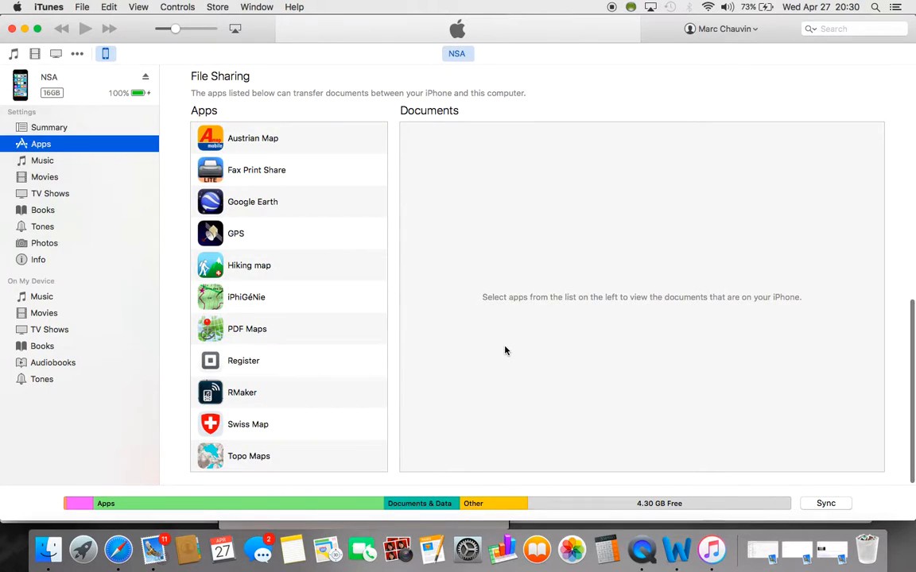
left_click(268, 330)
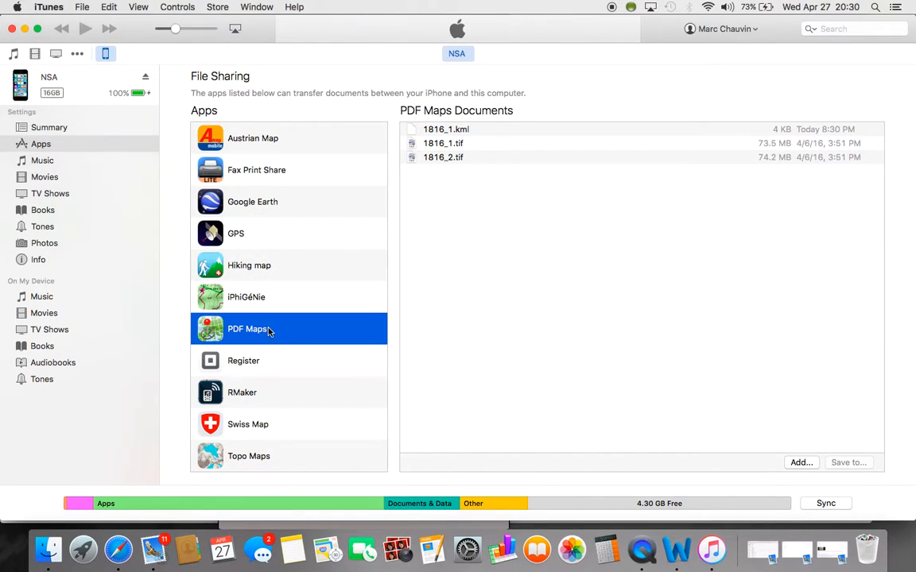
- Save 1816_1.kml from the PDF Maps documents to the computer's Downloads folder
left_click(453, 133)
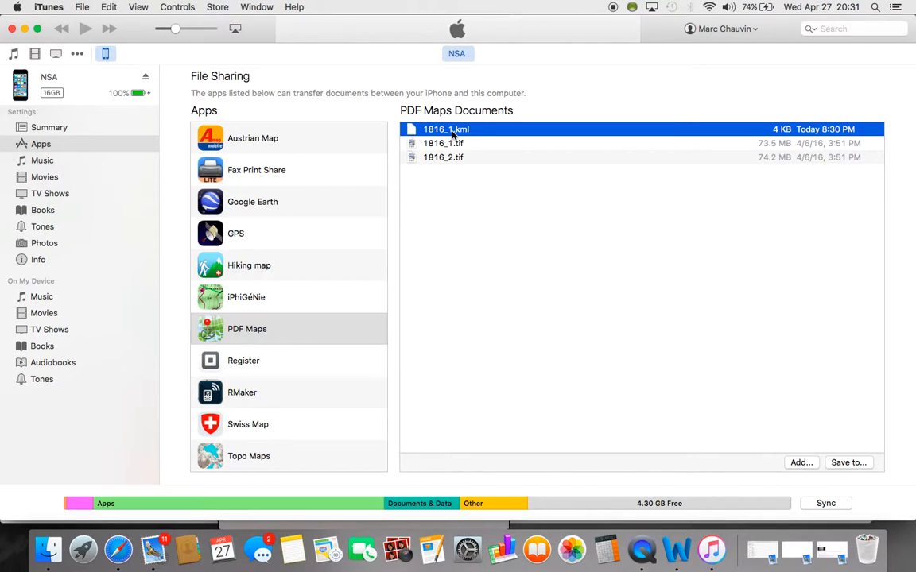
left_click(848, 462)
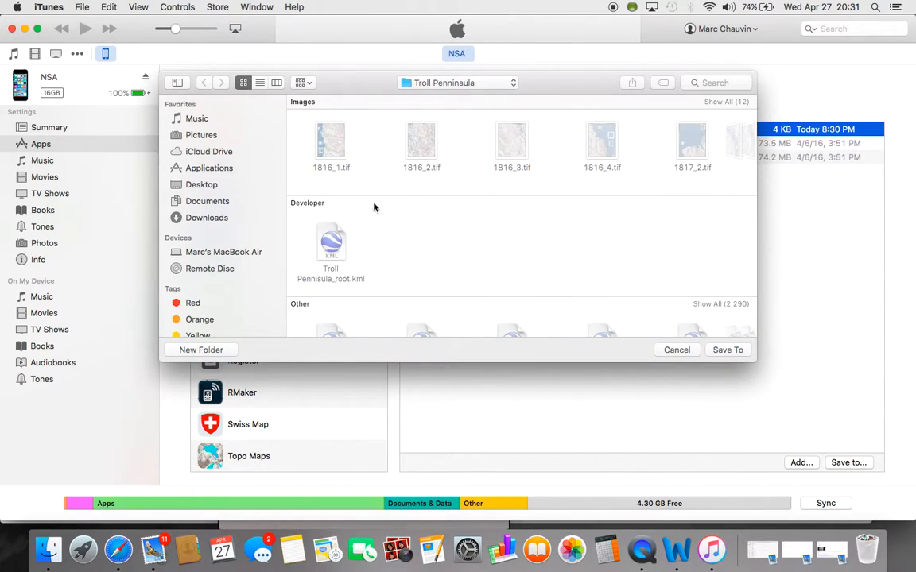
left_click(225, 217)
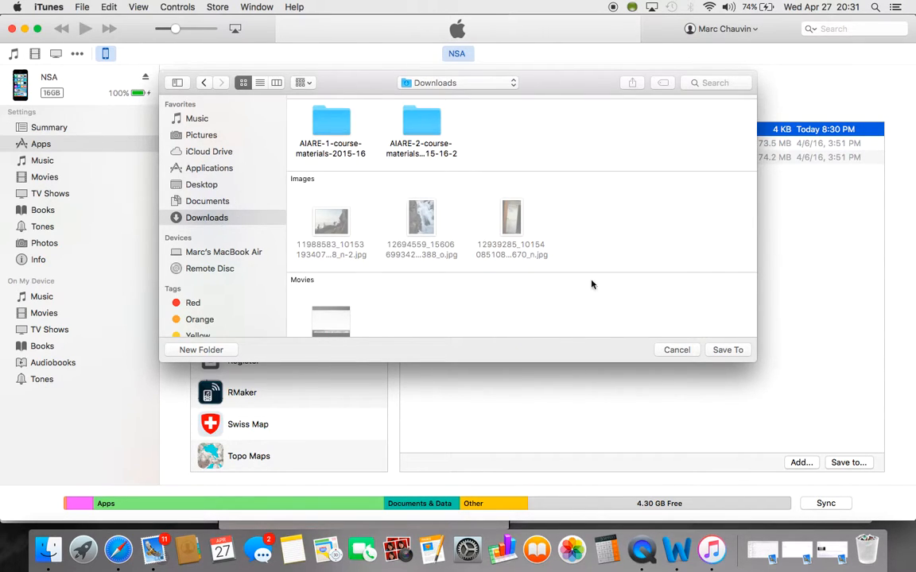
left_click(721, 350)
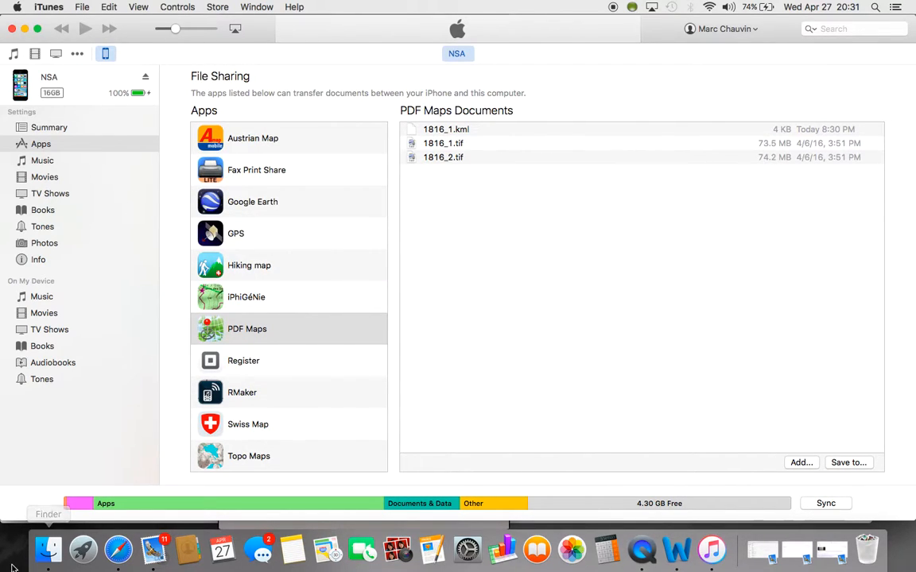
- Switch to Finder, open 1816_1.kml from Downloads in Google Earth Pro and dismiss the start-up tip
left_click(54, 550)
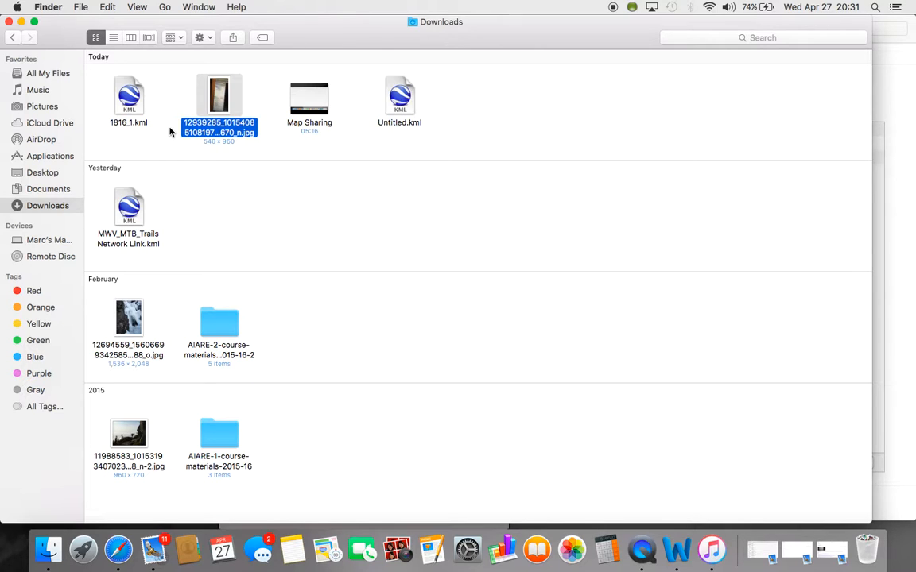
double_click(129, 96)
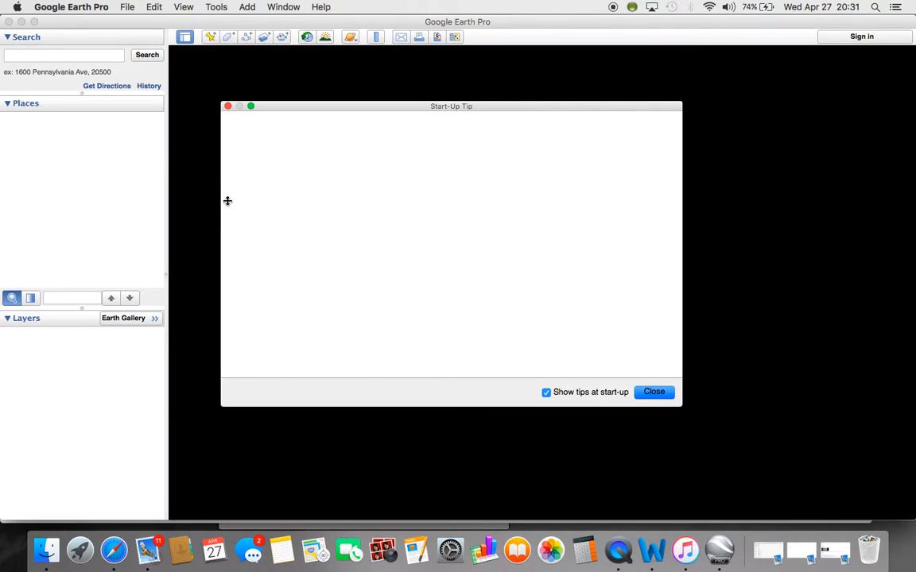
left_click(228, 106)
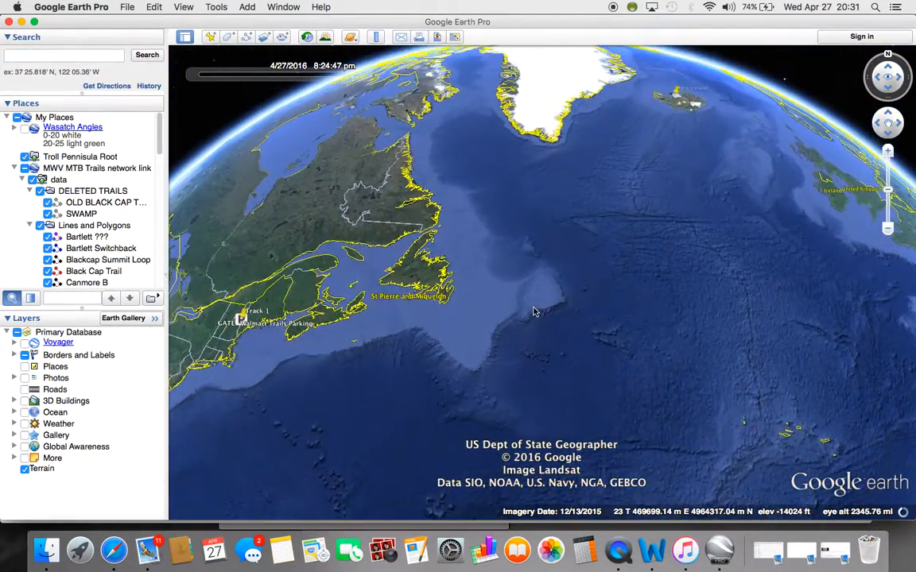
left_click_drag(534, 312, 556, 373)
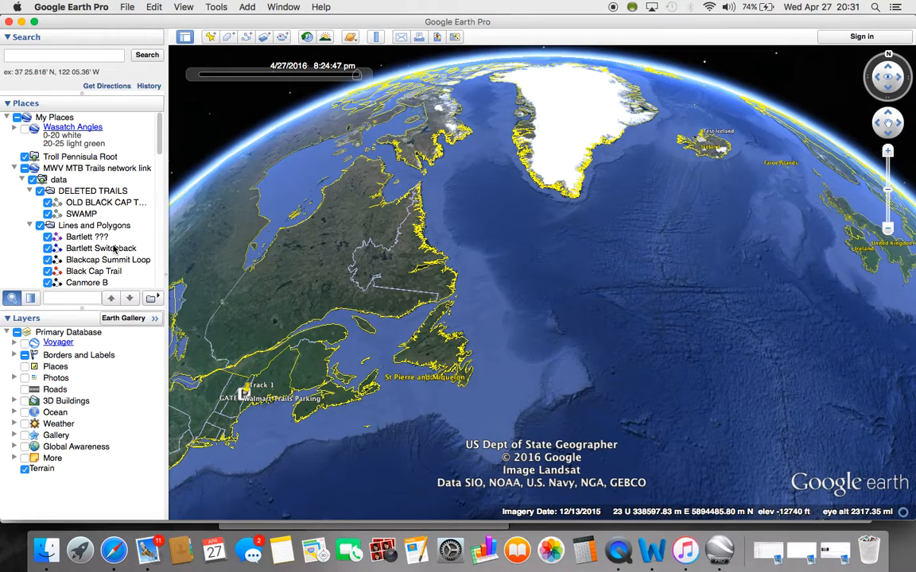
- Collapse the MWV MTB Trails network link, expand 1816_1.kml in Temporary Places and fly to its Placemarks folder
scroll(116, 249, "down", 5)
scroll(116, 251, "up", 5)
left_click(14, 168)
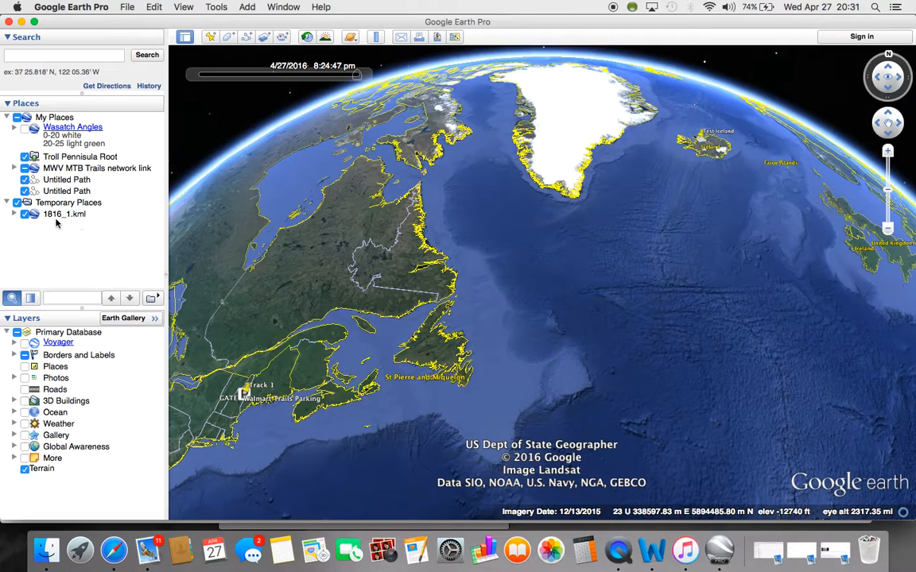
left_click(13, 214)
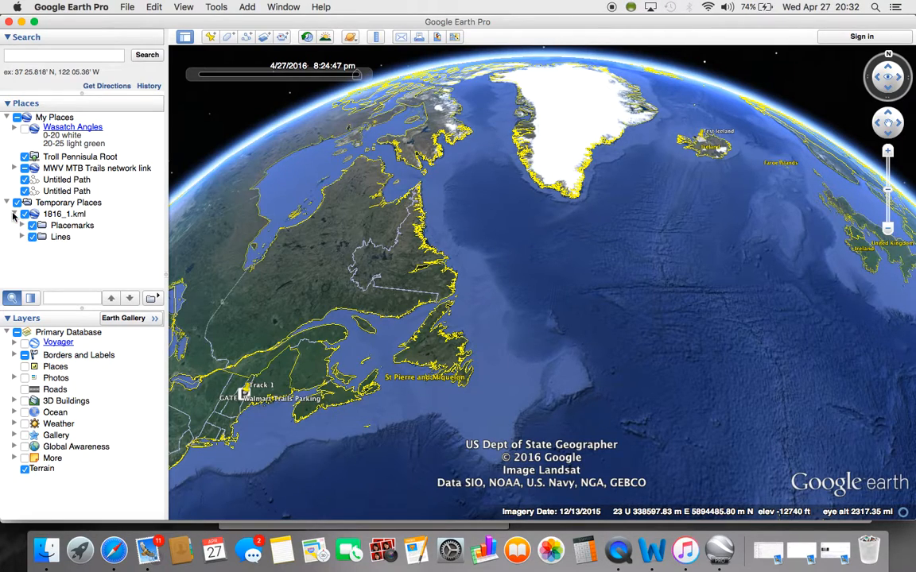
double_click(81, 226)
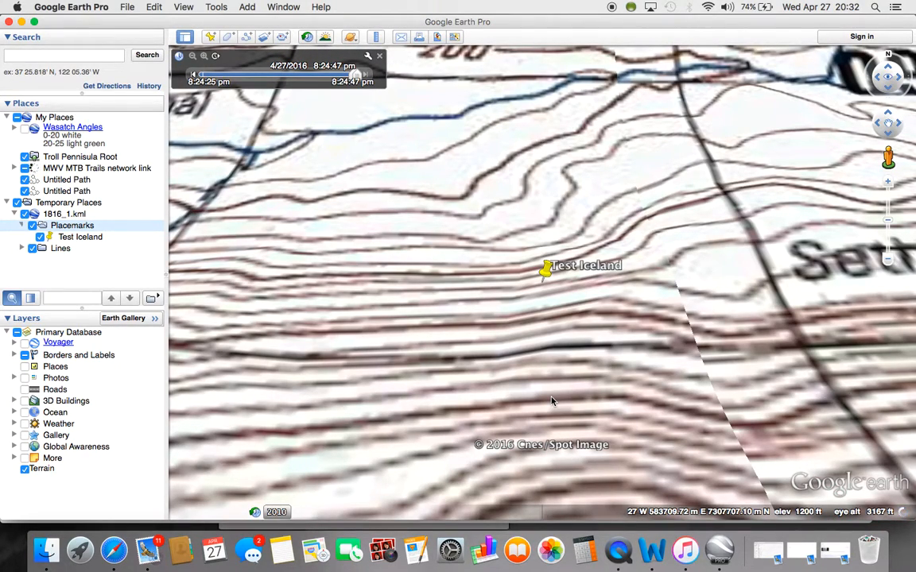
- Try adjusting the transparency of the Placemarks folder, and view the Test Iceland placemark with the surrounding topo map
left_click(32, 299)
mouse_move(132, 300)
left_mouse_down()
mouse_move(39, 298)
mouse_move(134, 299)
left_mouse_up()
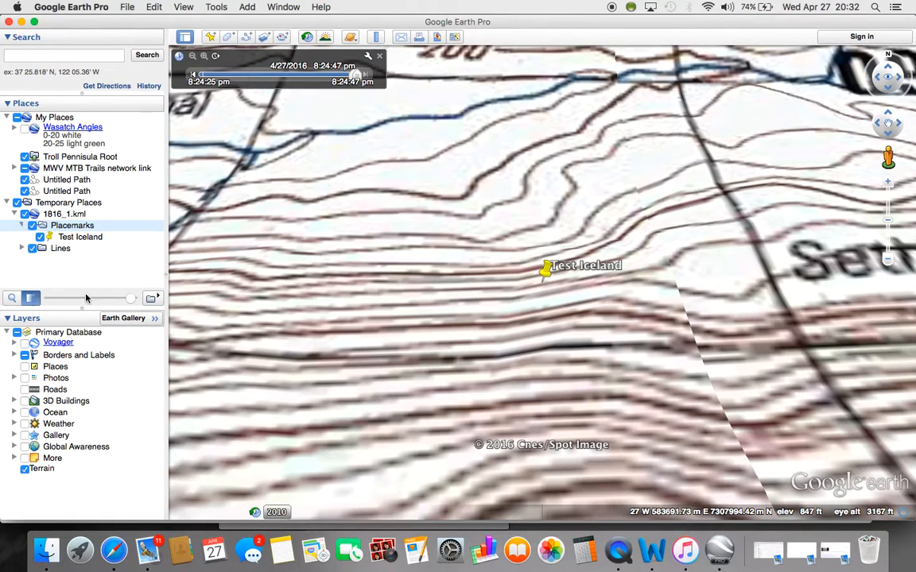
left_click_drag(132, 300, 158, 297)
left_click(889, 259)
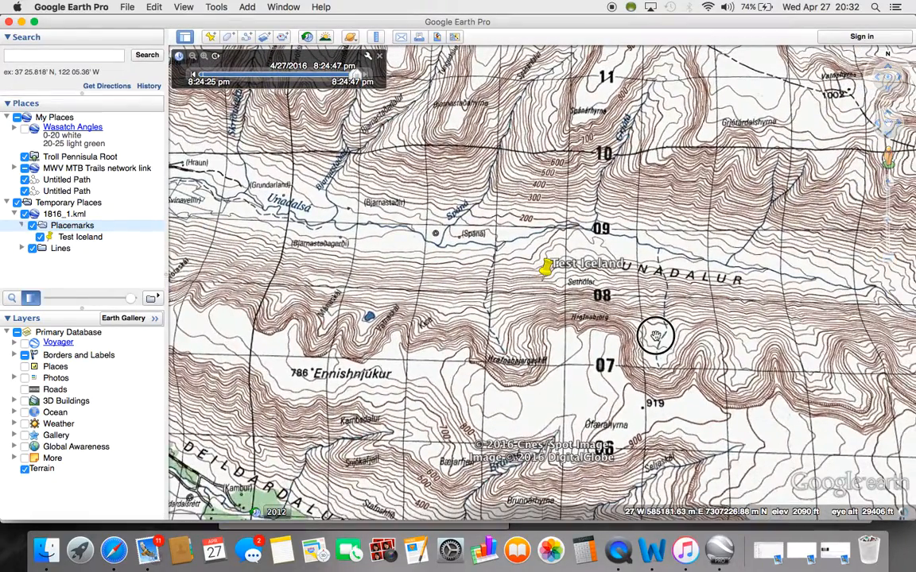
left_click_drag(654, 333, 640, 275)
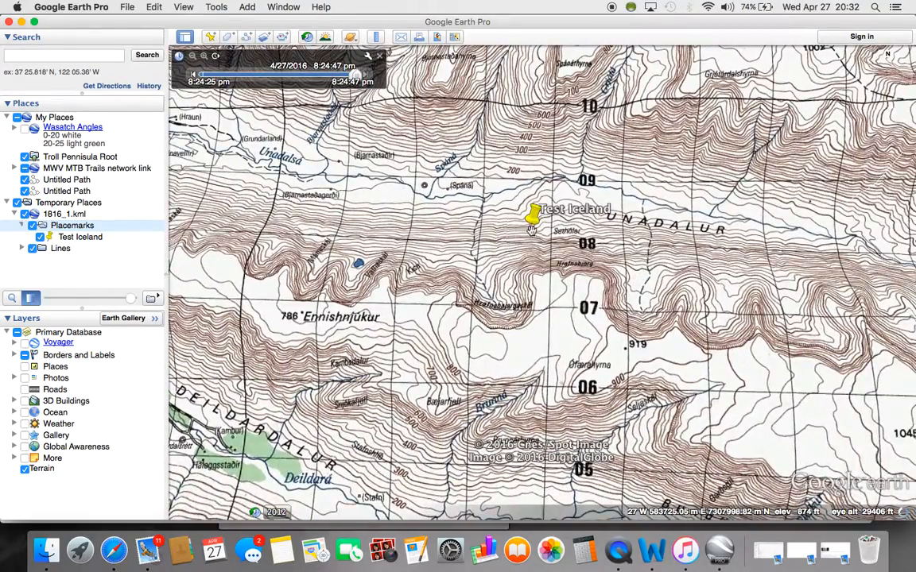
- Expand the Lines folder of 1816_1.kml, fly to Track 1 and close its description balloon
left_click(60, 249)
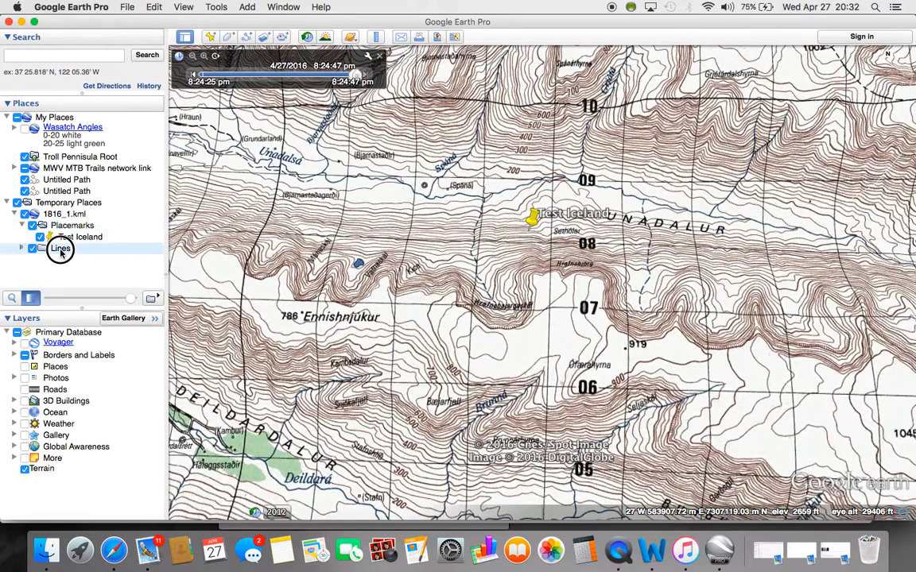
left_click_drag(60, 250, 37, 265)
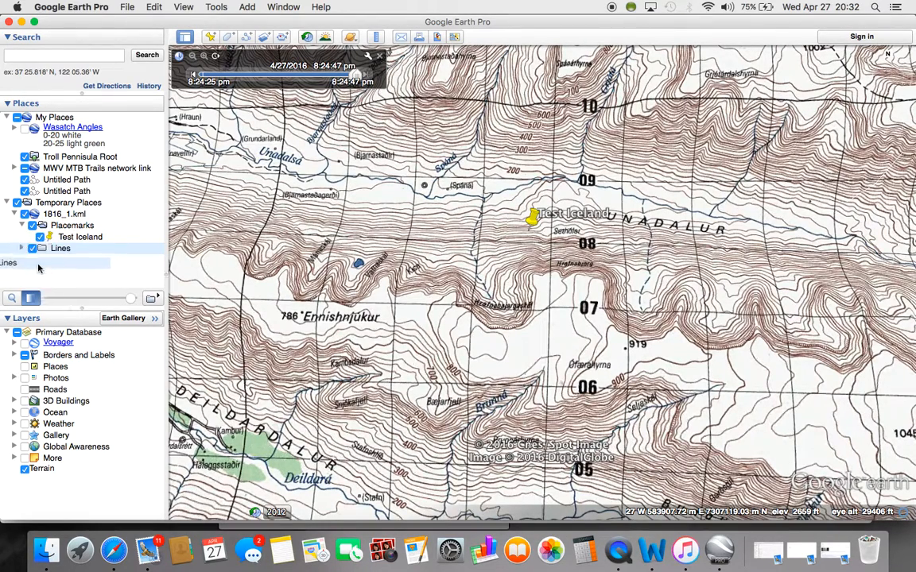
left_click(24, 250)
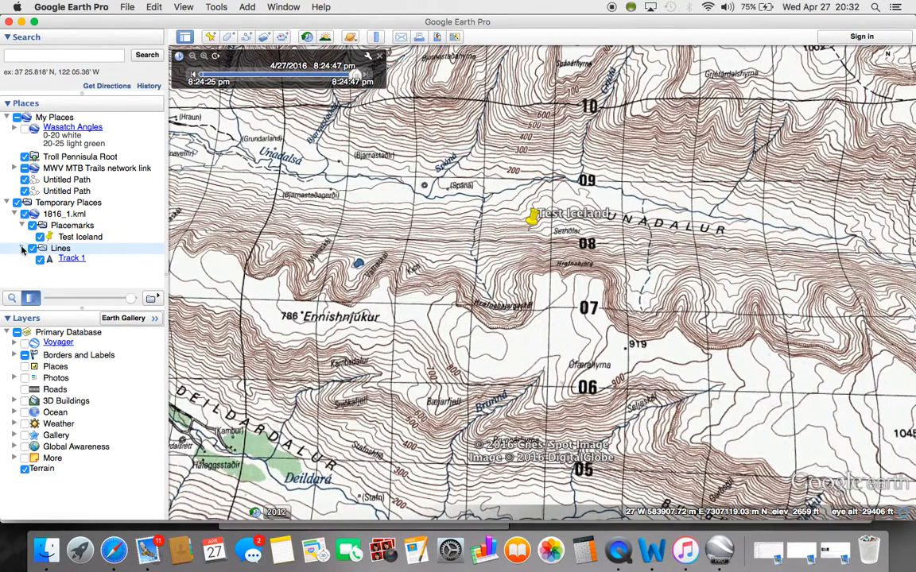
double_click(71, 260)
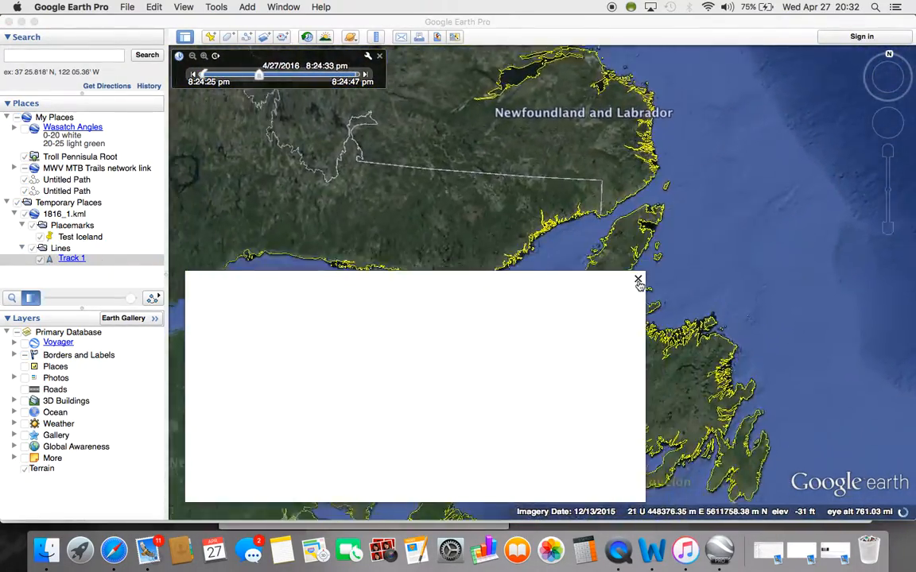
left_click(638, 278)
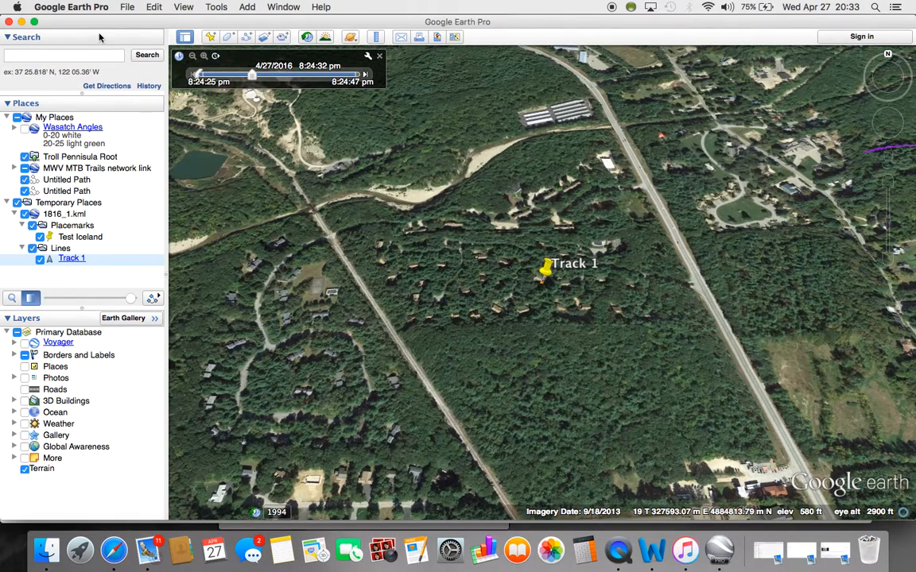
- Close Google Earth Pro without saving the temporary places and switch to CalTopo in Safari
left_click(9, 21)
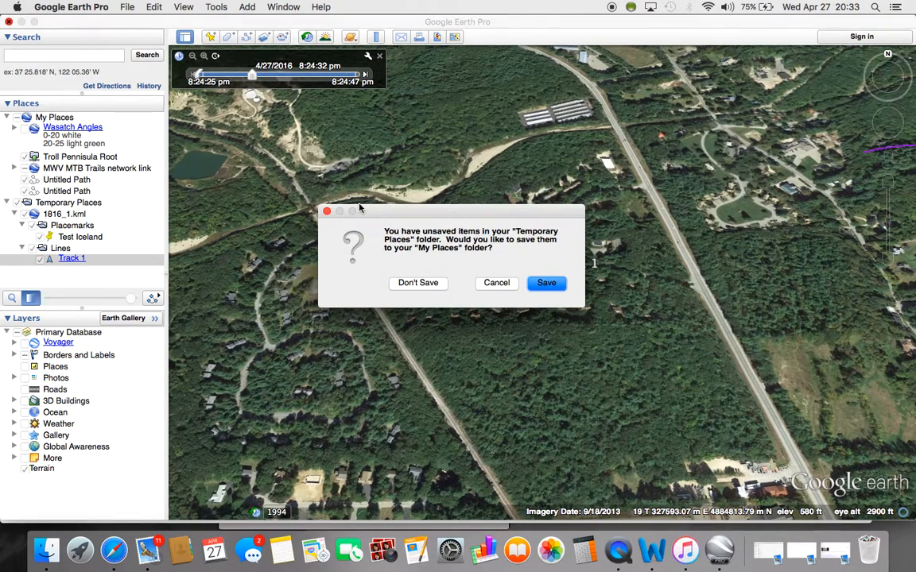
left_click(420, 283)
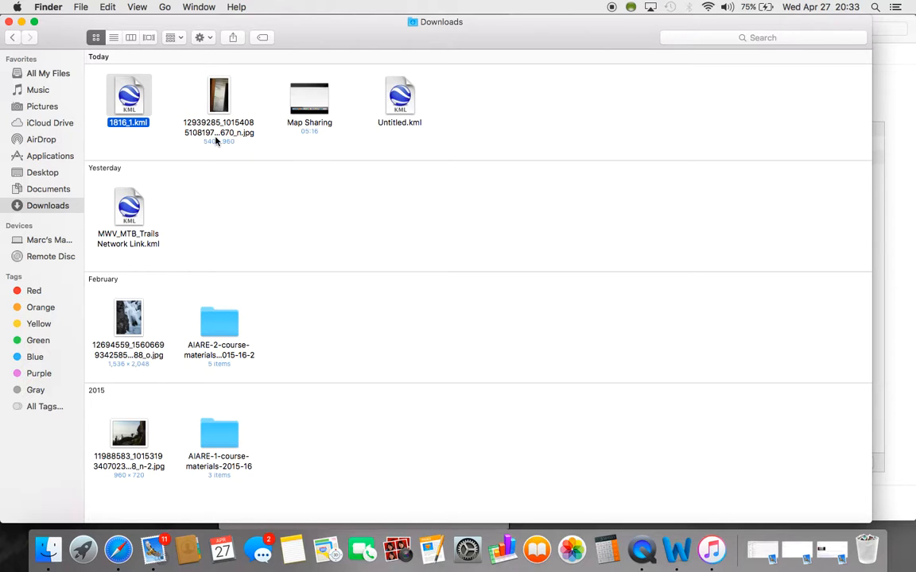
left_click(121, 554)
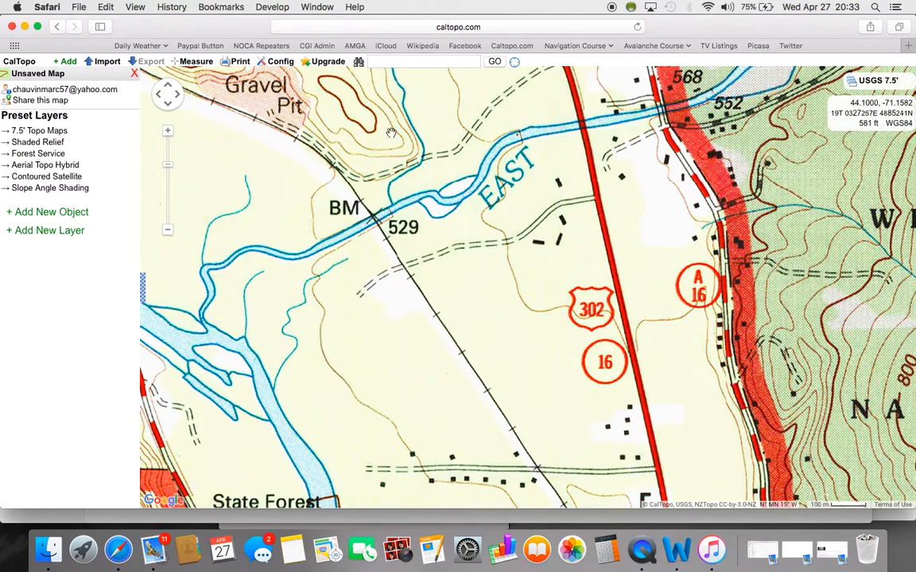
- Set the base layer of the CalTopo map to US Forest Service
mouse_move(882, 87)
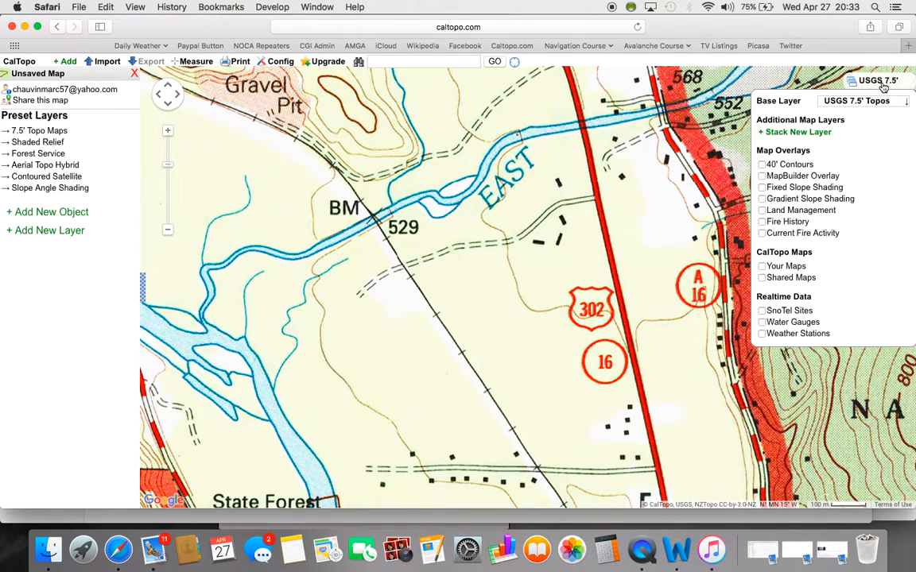
left_click(865, 101)
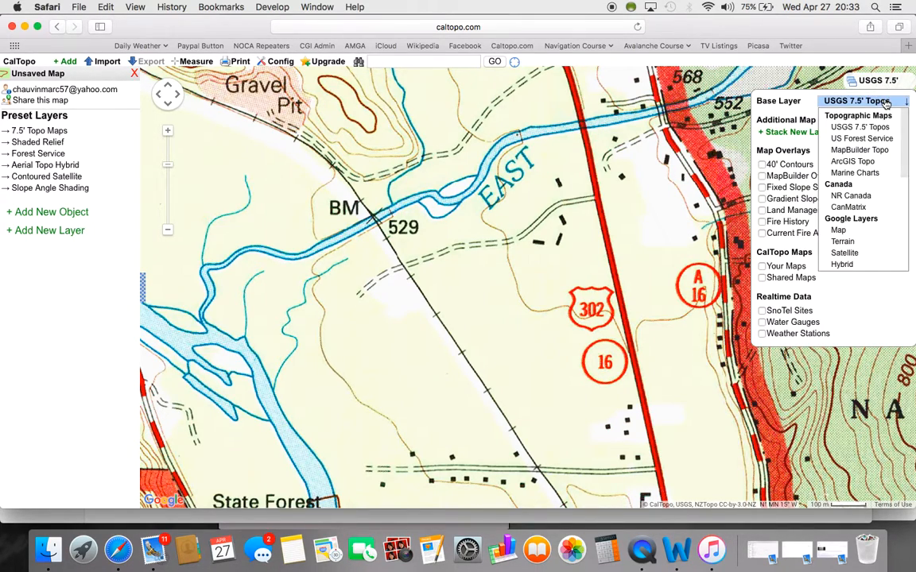
left_click(872, 139)
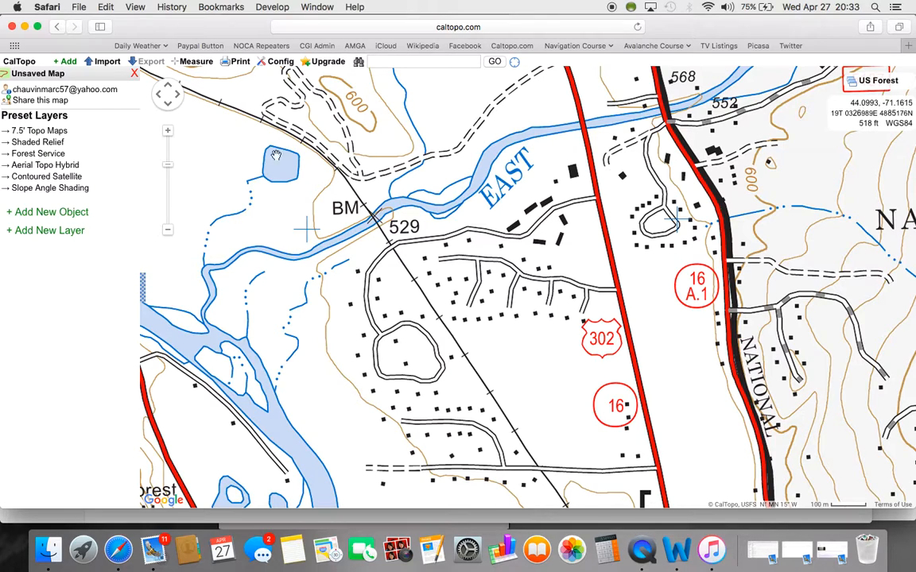
- Import 1816_1.kml from Downloads into the CalTopo map, including the Test Iceland marker and Track 1
left_click(102, 64)
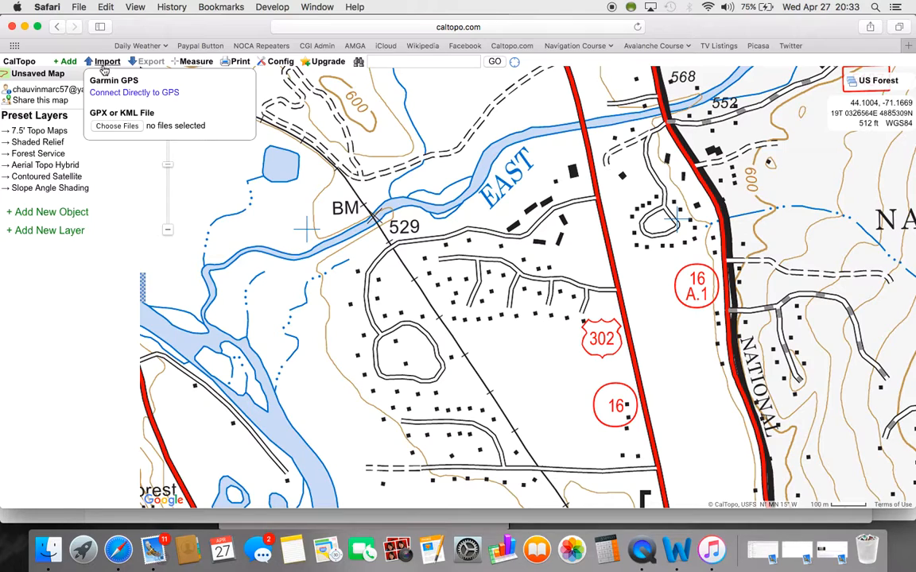
left_click(117, 126)
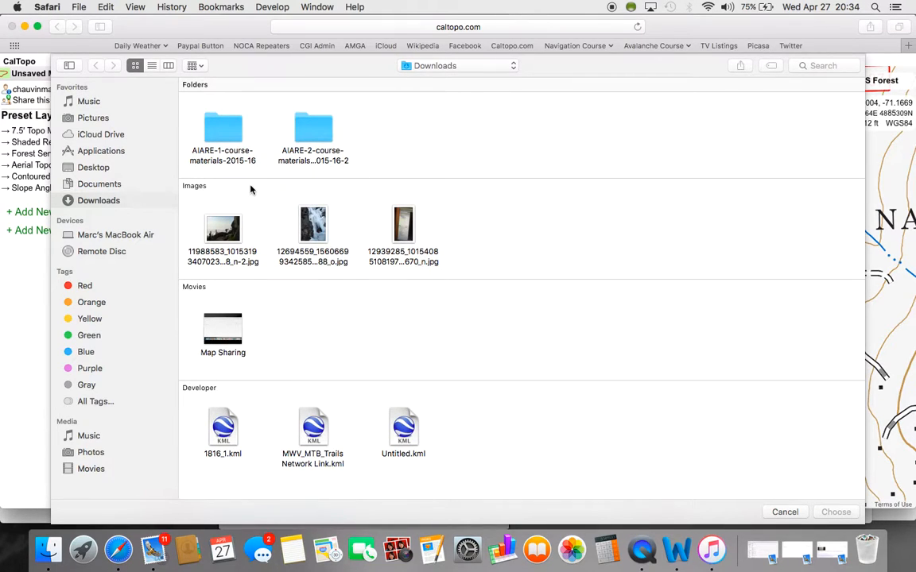
left_click(199, 67)
left_click(214, 129)
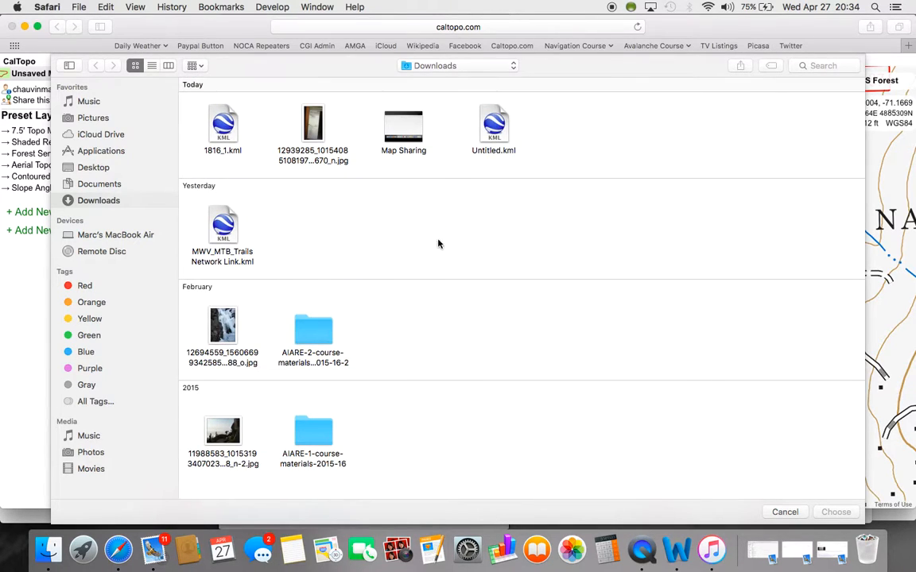
double_click(224, 127)
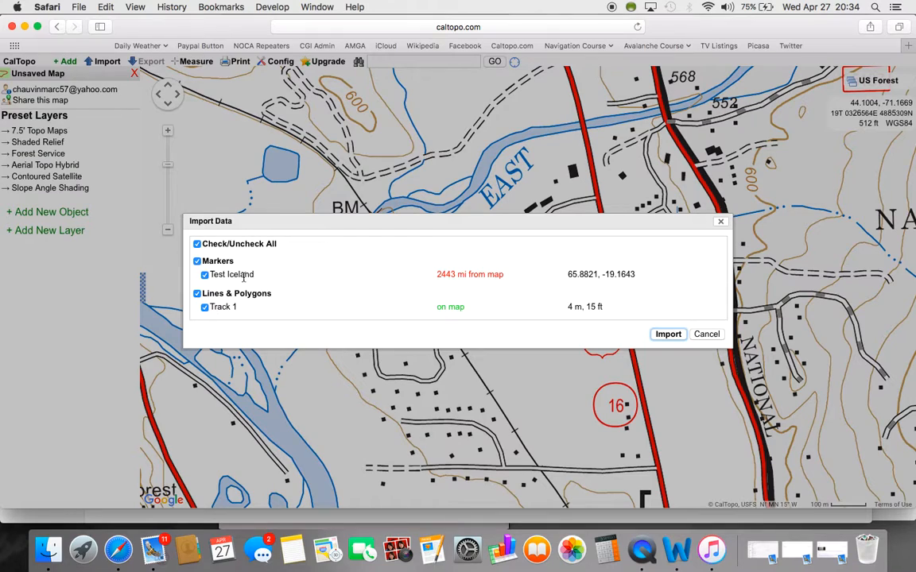
left_click(668, 335)
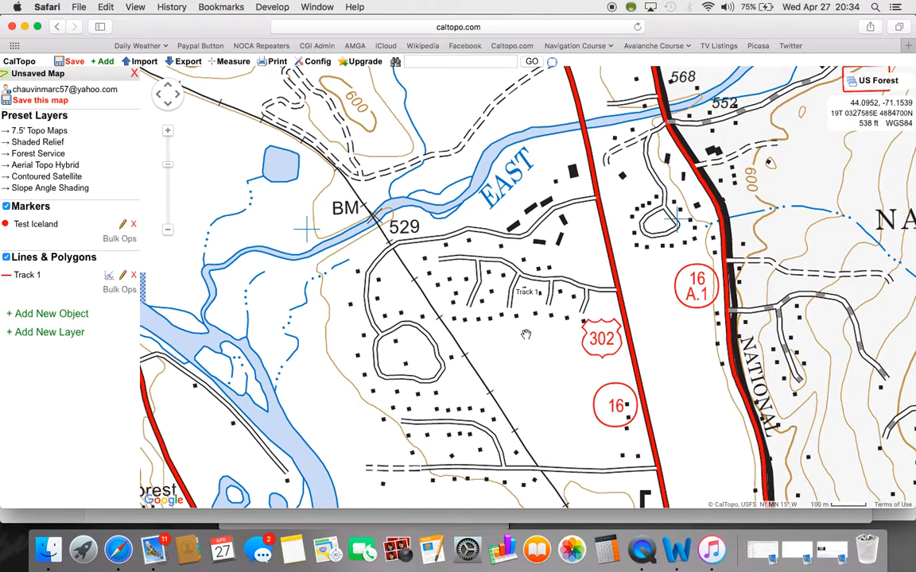
- Change the map's base layer to TF Outdoors from the street maps group
scroll(527, 334, "up", 3)
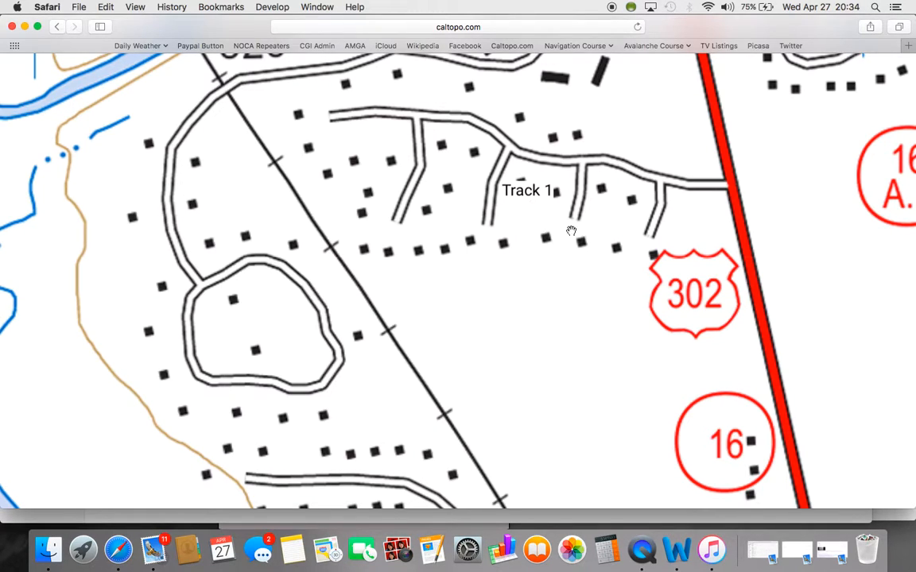
scroll(652, 188, "down", 3)
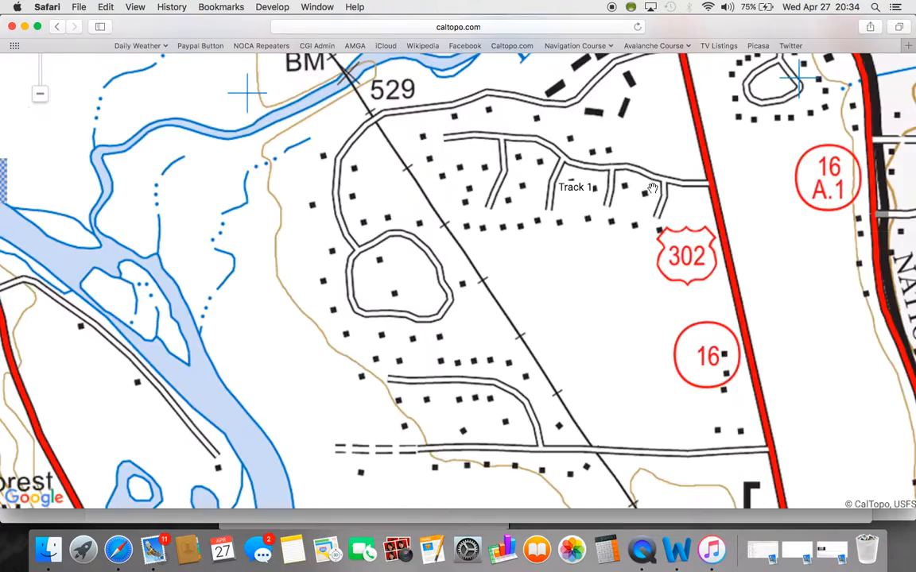
scroll(651, 189, "left", 4)
scroll(652, 189, "up", 2)
scroll(651, 188, "down", 5)
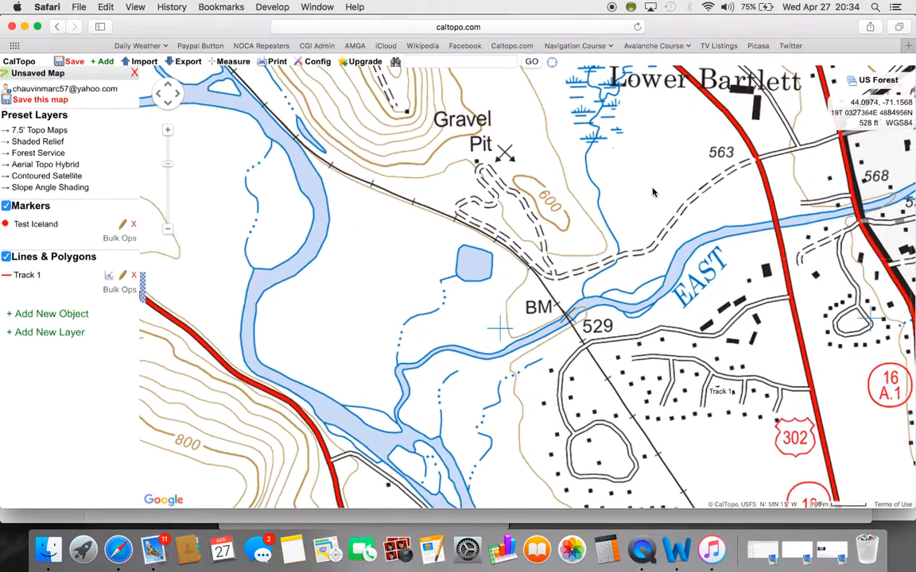
mouse_move(895, 78)
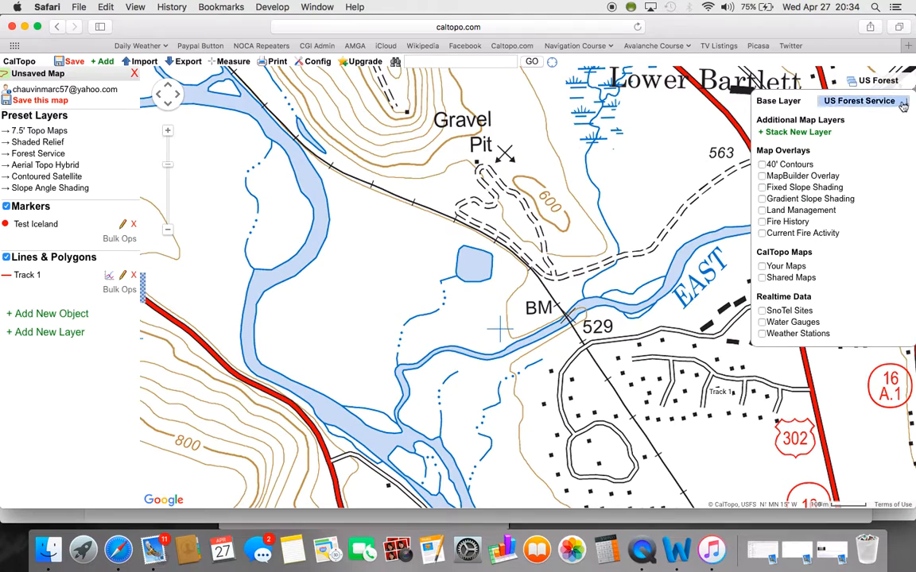
left_click(882, 101)
scroll(869, 172, "down", 3)
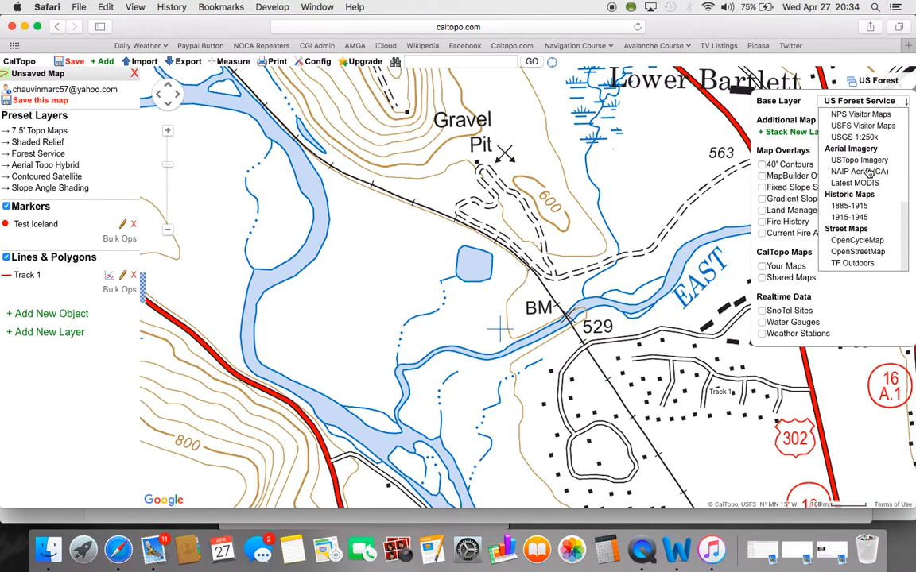
left_click(852, 263)
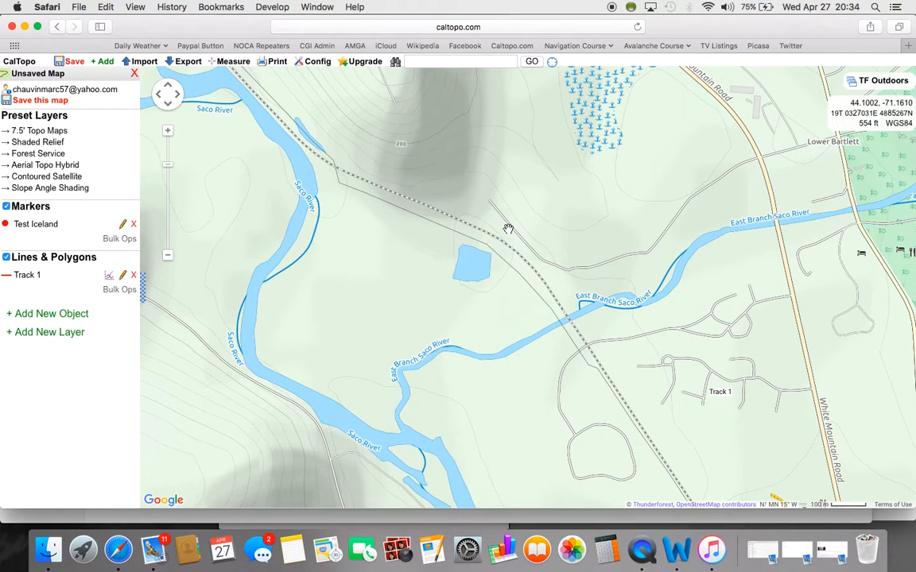
- Search the map for "iceland" and widen the view around the location
left_click(448, 65)
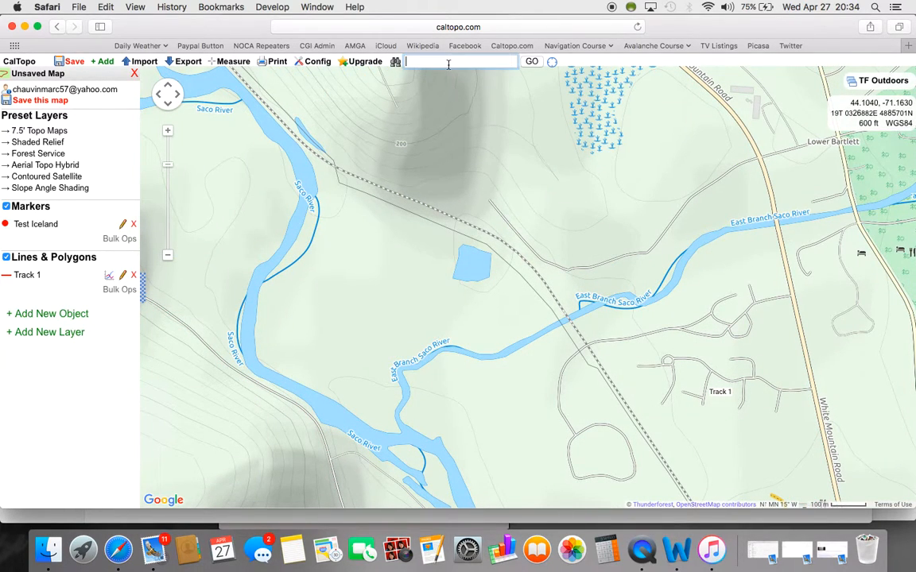
type("iceland")
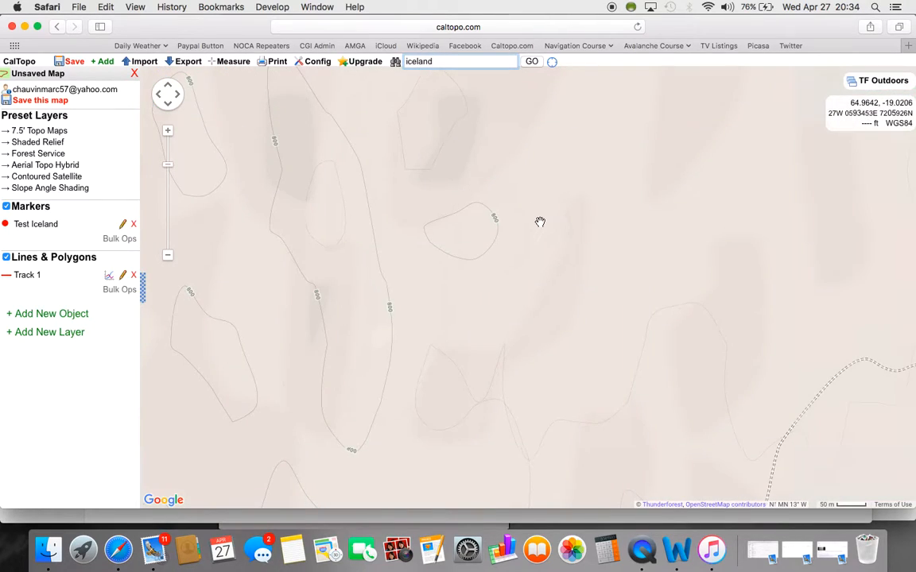
left_click(169, 251)
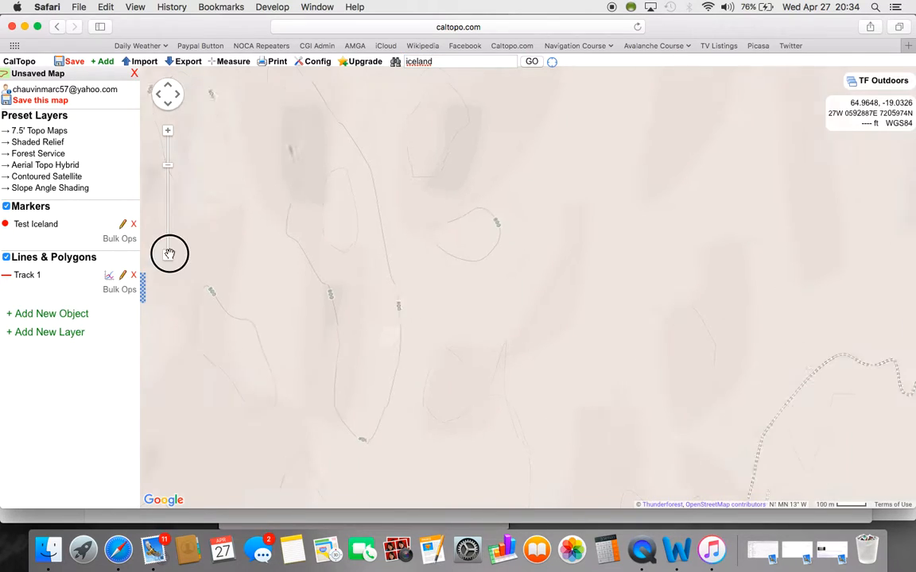
left_click(169, 256)
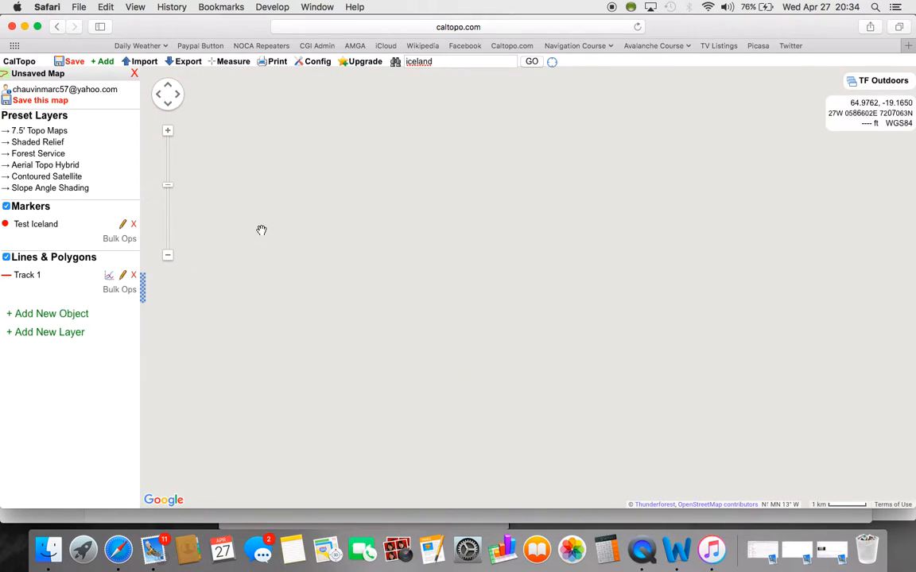
- Go to the imported Test Iceland marker, close its details and show it within the northern Iceland coast
left_click(40, 225)
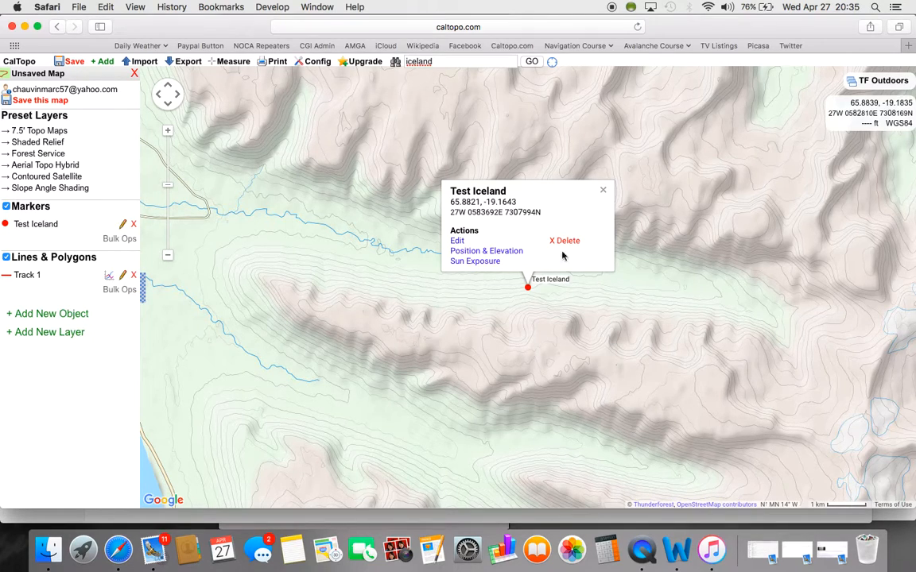
left_click(604, 194)
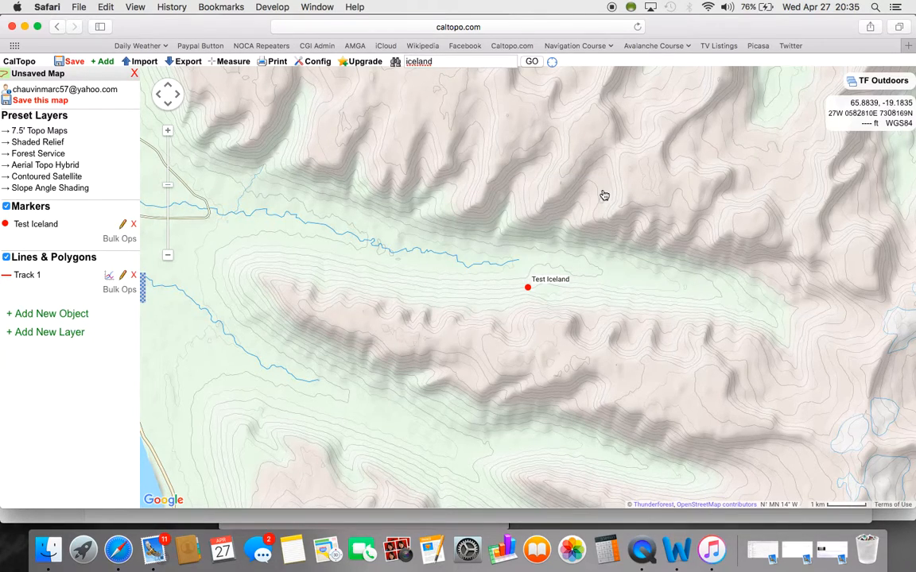
left_click(168, 258)
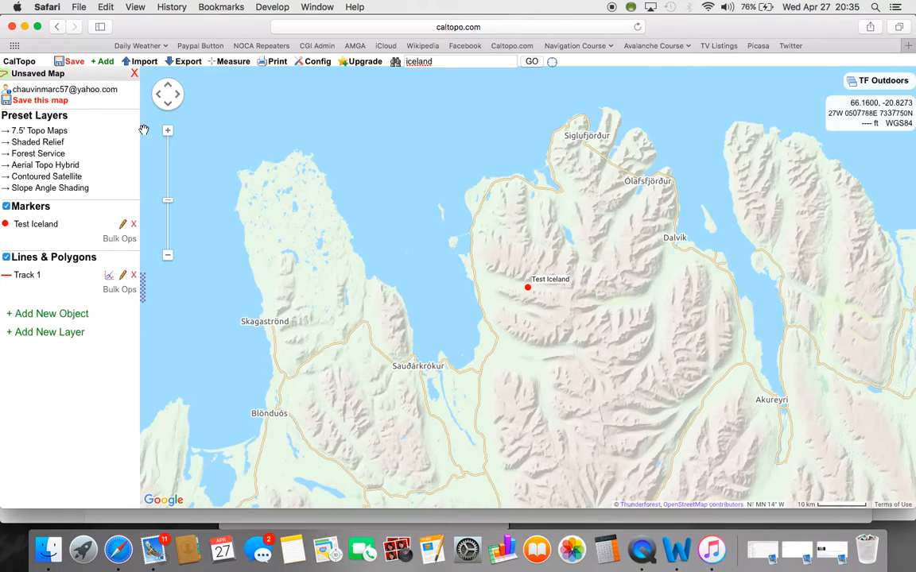
- Draw an unlabelled red line about 4 km long from the ridge northwest of Test Iceland down to the Unadalsá river
left_click(18, 61)
left_click(228, 125)
left_click(97, 61)
left_click(102, 105)
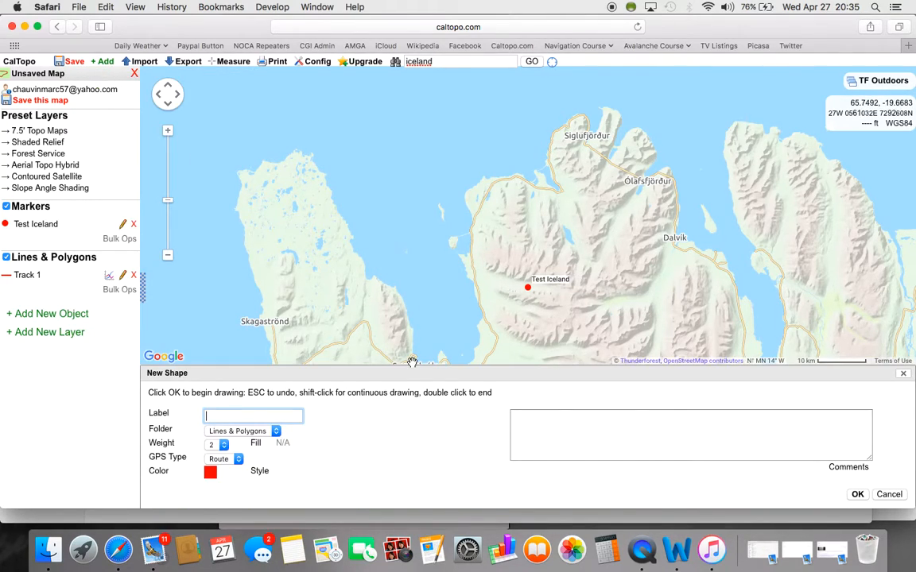
left_click(857, 495)
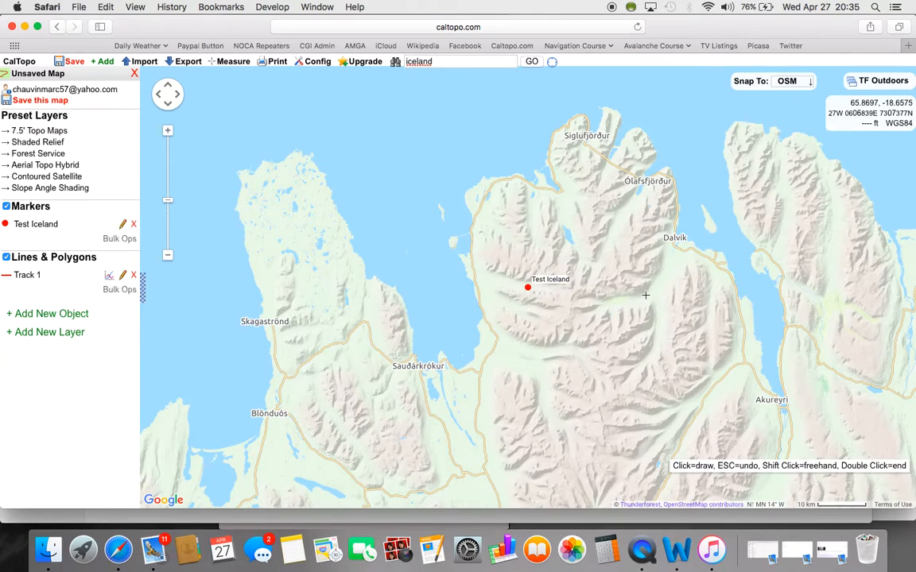
left_click(167, 133)
left_click(168, 134)
left_click(168, 134)
left_click(168, 134)
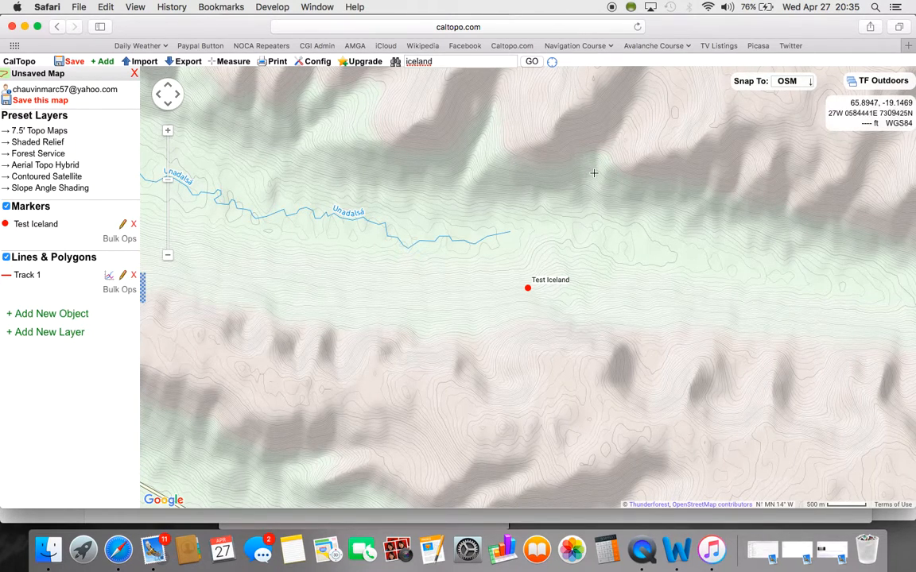
left_click_drag(592, 172, 561, 385)
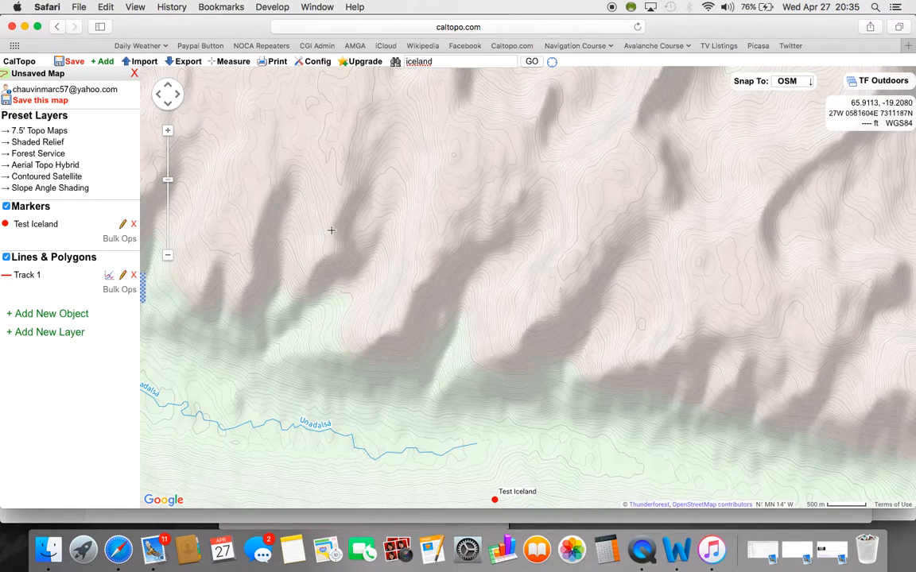
left_click(339, 154)
left_click(324, 161)
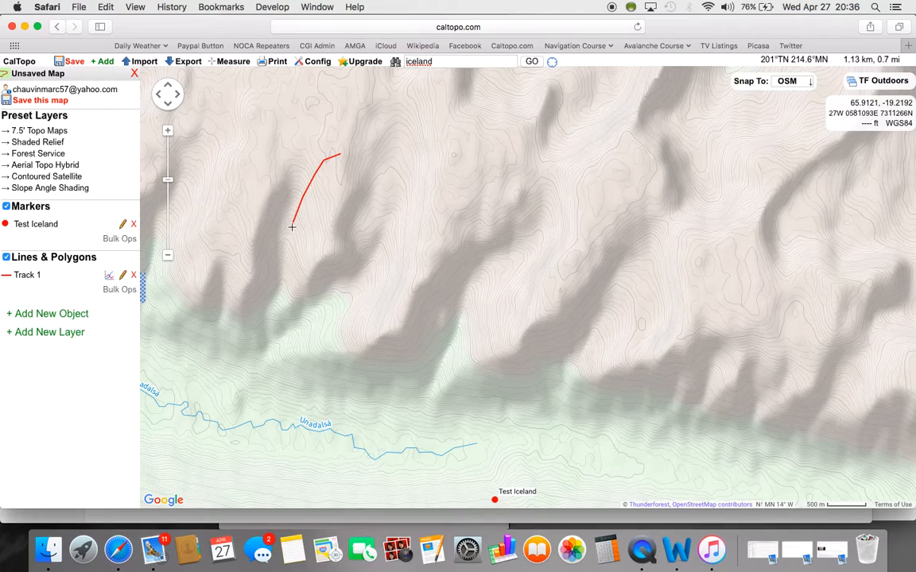
left_click_drag(292, 226, 277, 304)
left_click(282, 310)
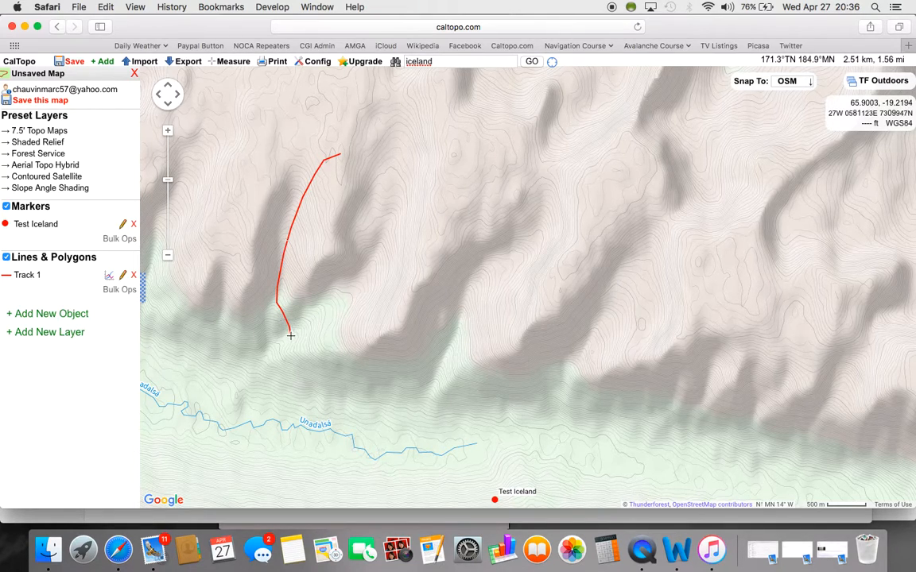
left_click(291, 338)
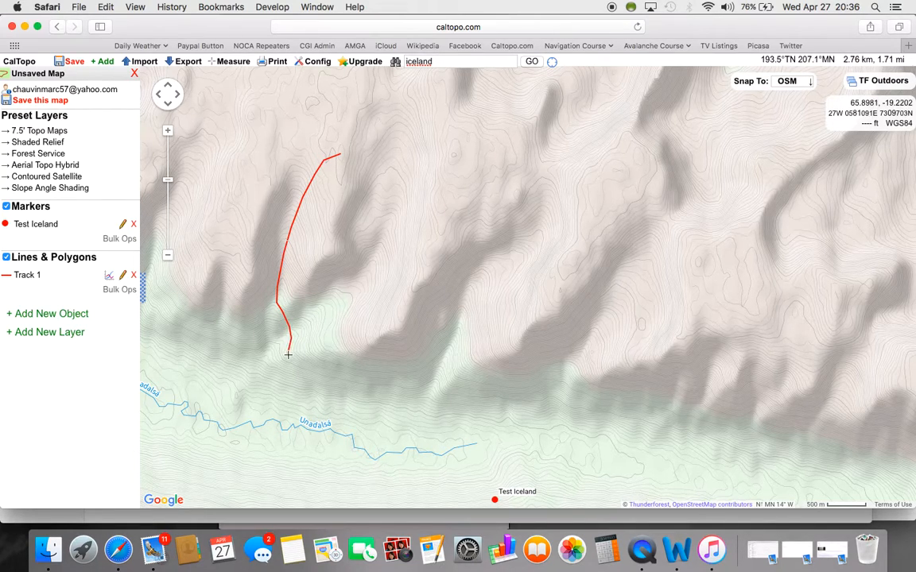
left_click(270, 371)
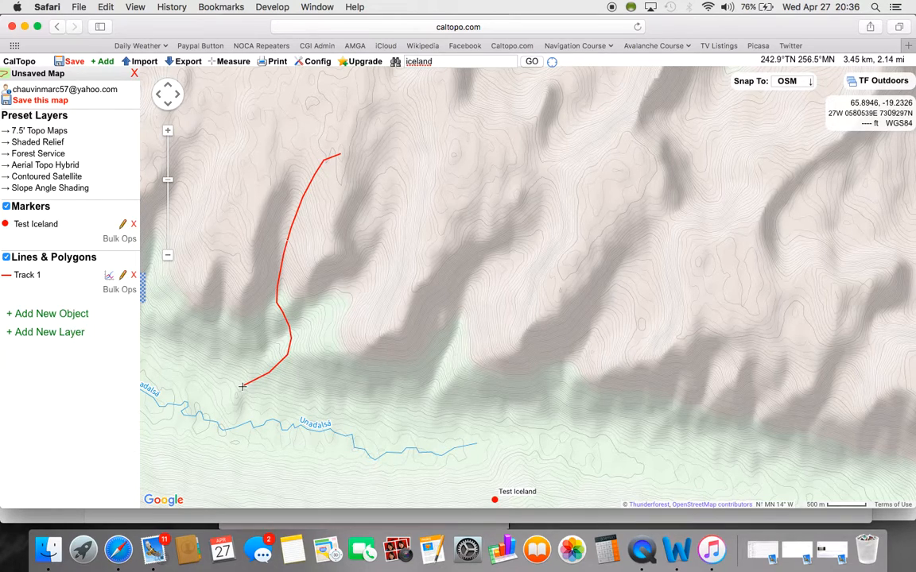
left_click(236, 395)
double_click(234, 427)
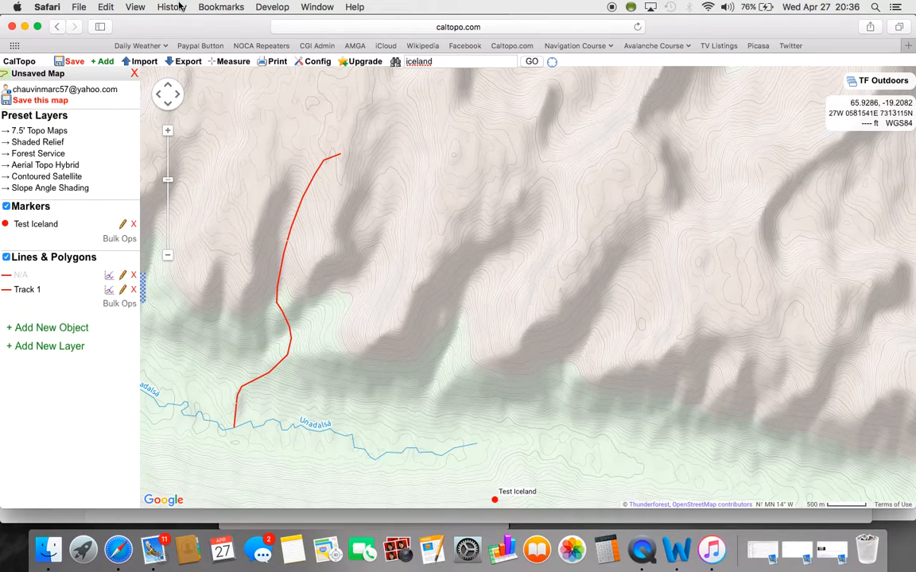
- Export only the newly drawn unlabelled line as a KML file and save it as export.kml in Downloads
left_click(188, 63)
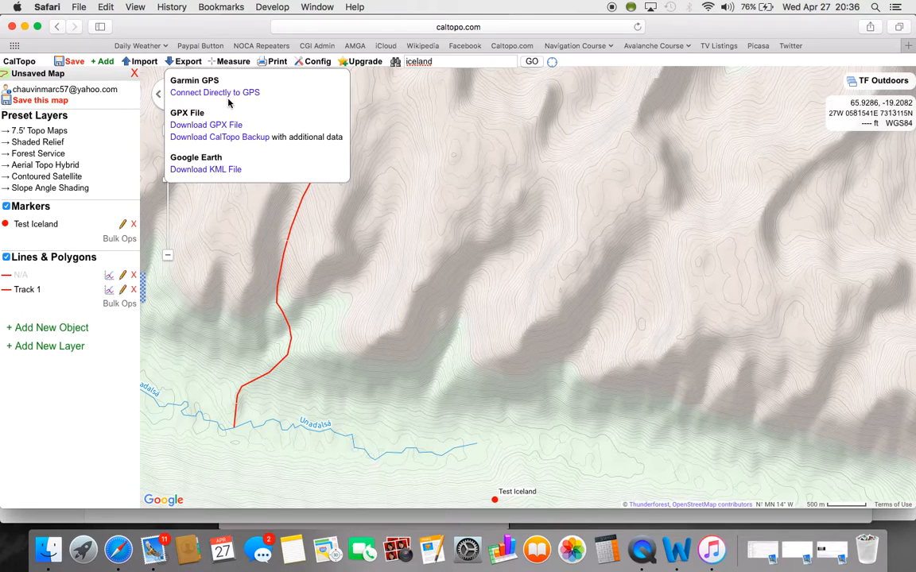
left_click(227, 171)
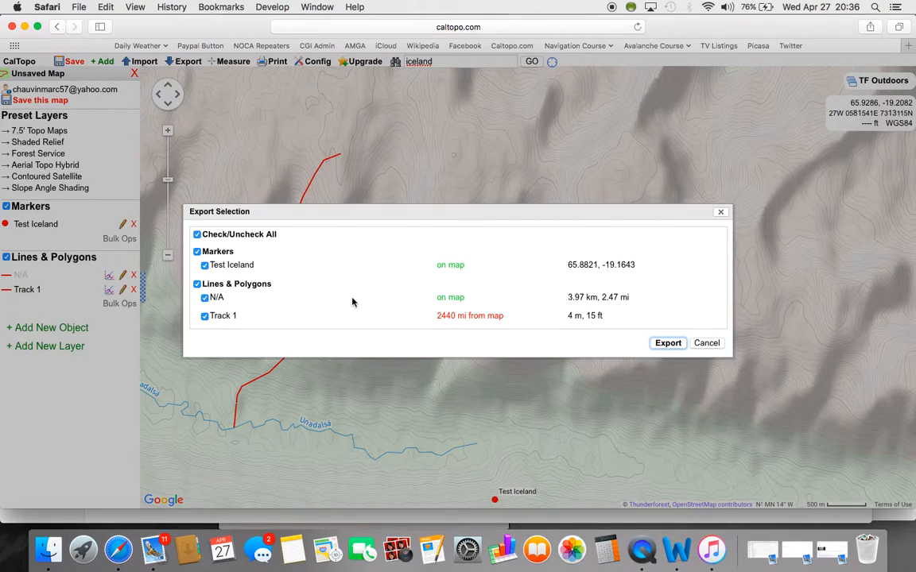
left_click(205, 317)
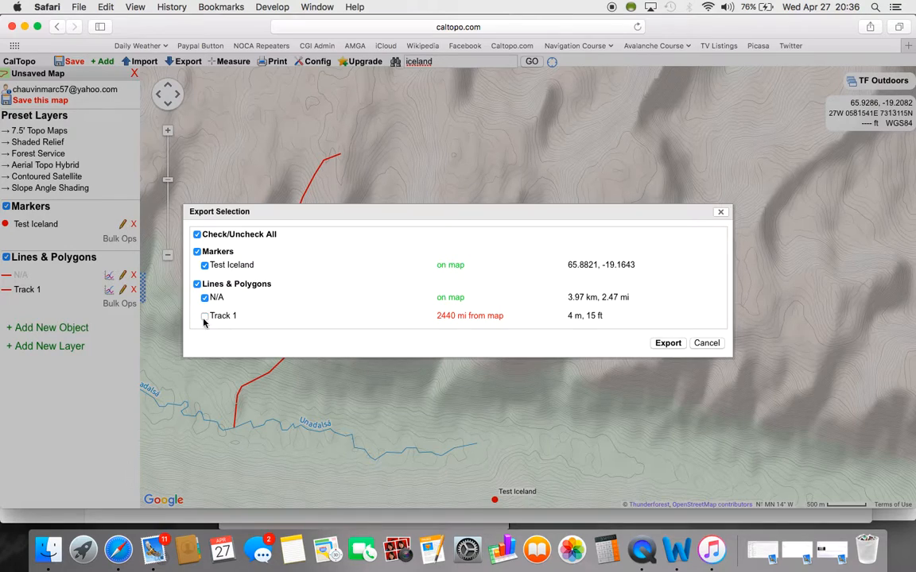
left_click(197, 235)
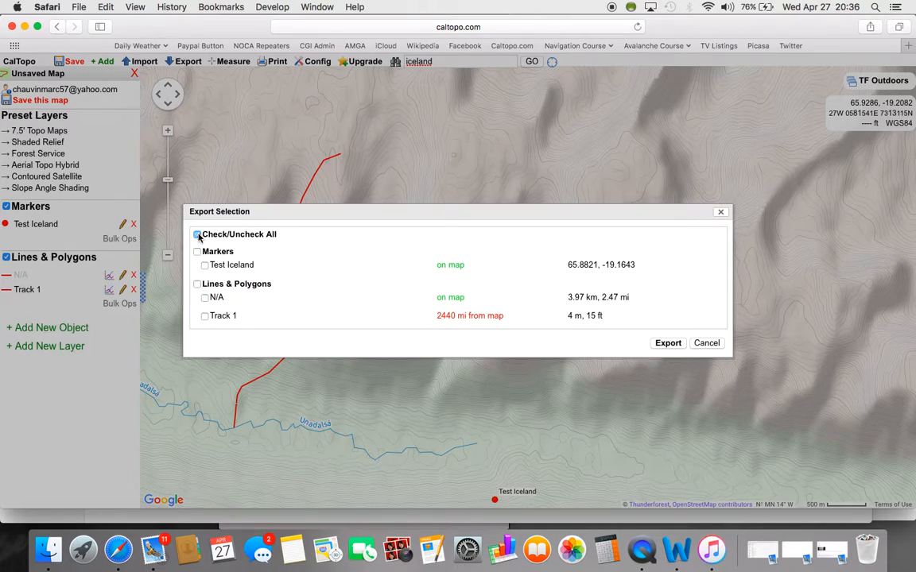
left_click(205, 298)
left_click(671, 348)
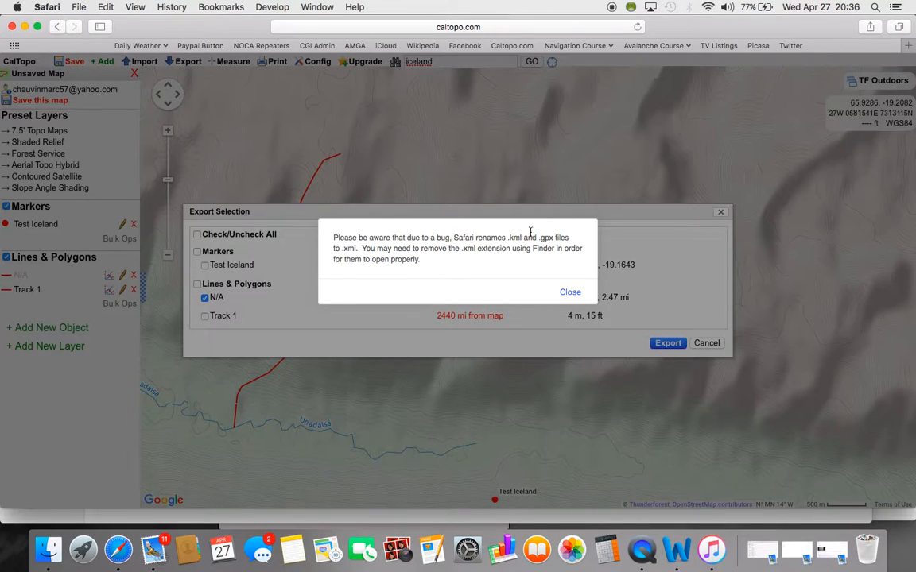
left_click(570, 292)
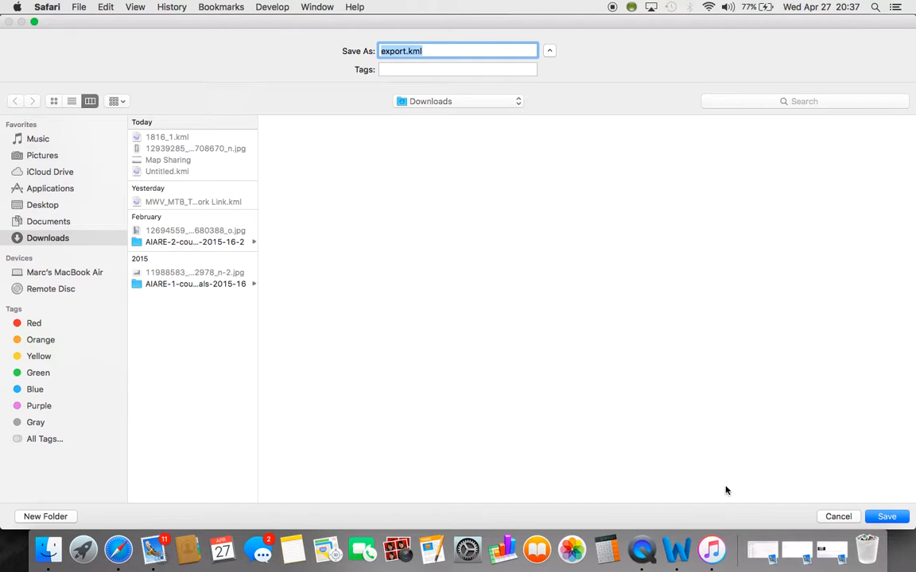
left_click(885, 516)
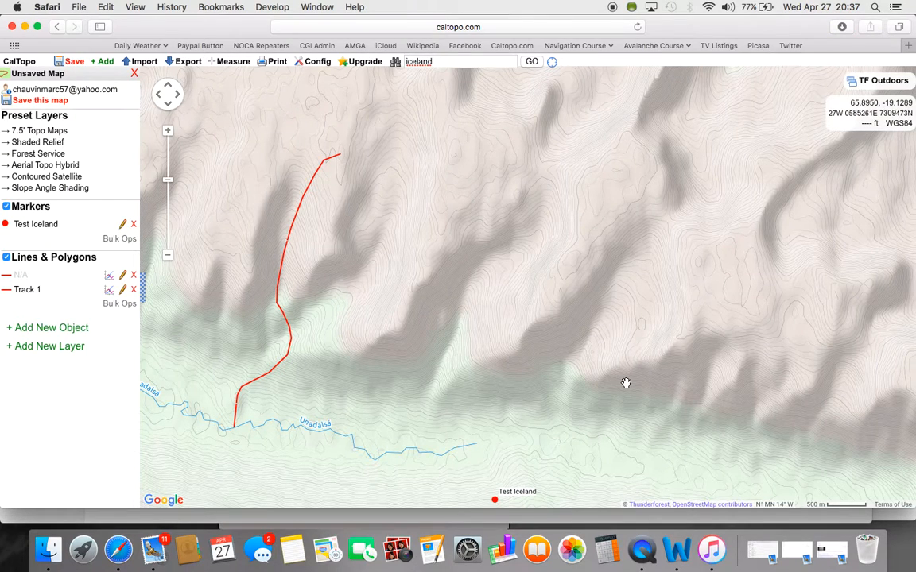
- Check the Downloads folder in Finder, switch to iTunes and add export.kml to the PDF Maps documents on the iPhone
left_click(49, 550)
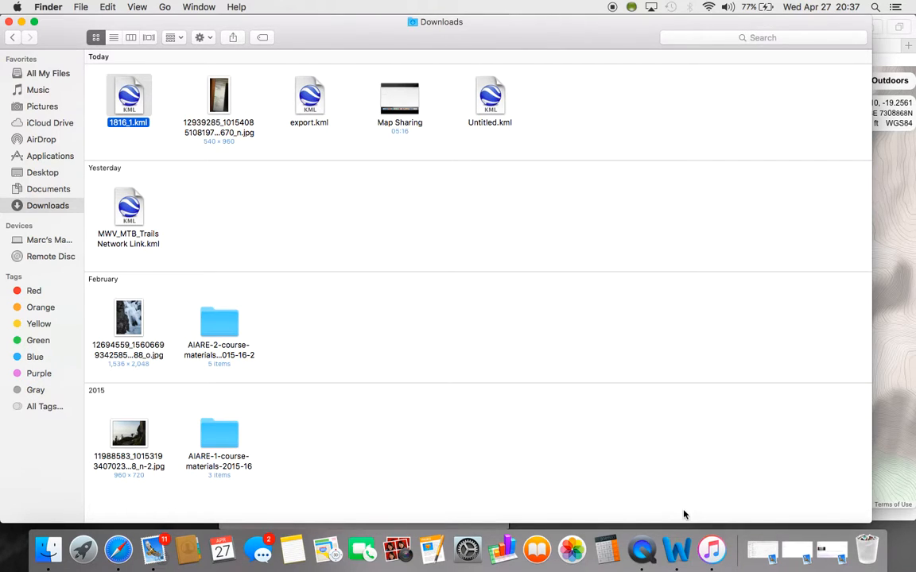
left_click(712, 550)
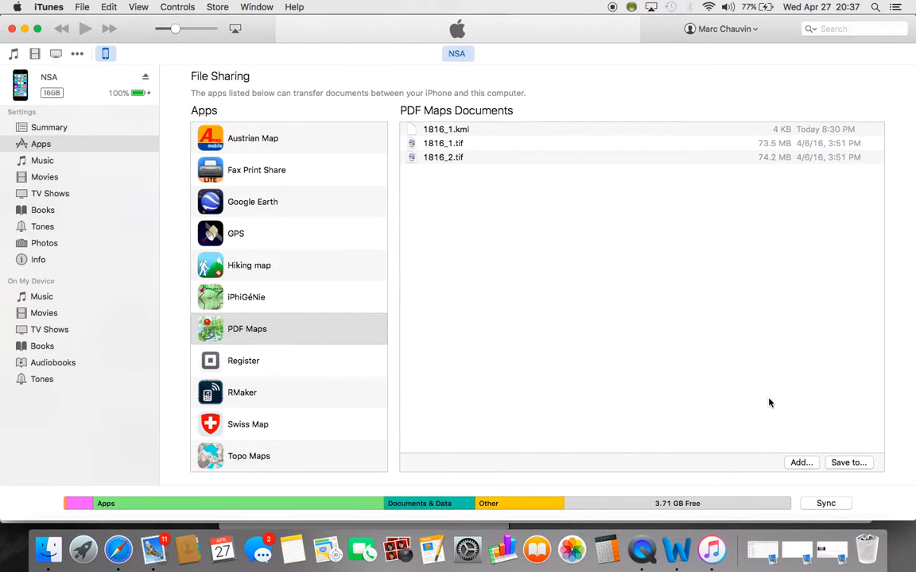
left_click(804, 464)
double_click(513, 147)
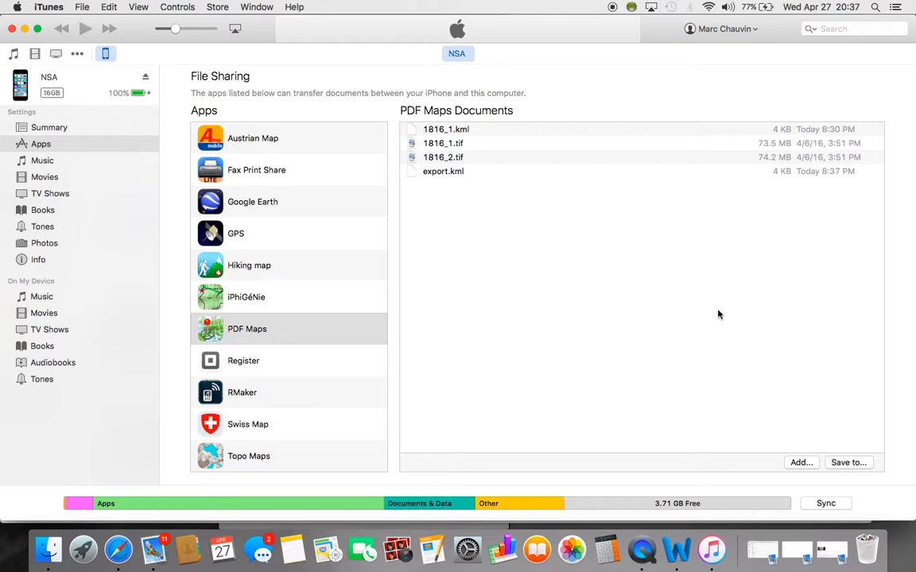
- Minimize the iTunes, Downloads and CalTopo windows to reveal the mirrored iPhone screen with PDF Maps
left_click(25, 29)
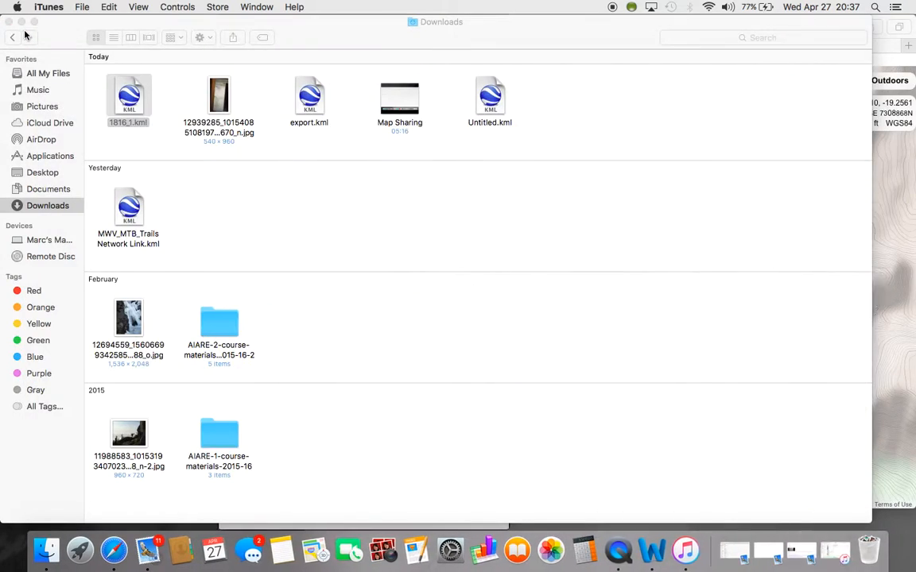
left_click(21, 22)
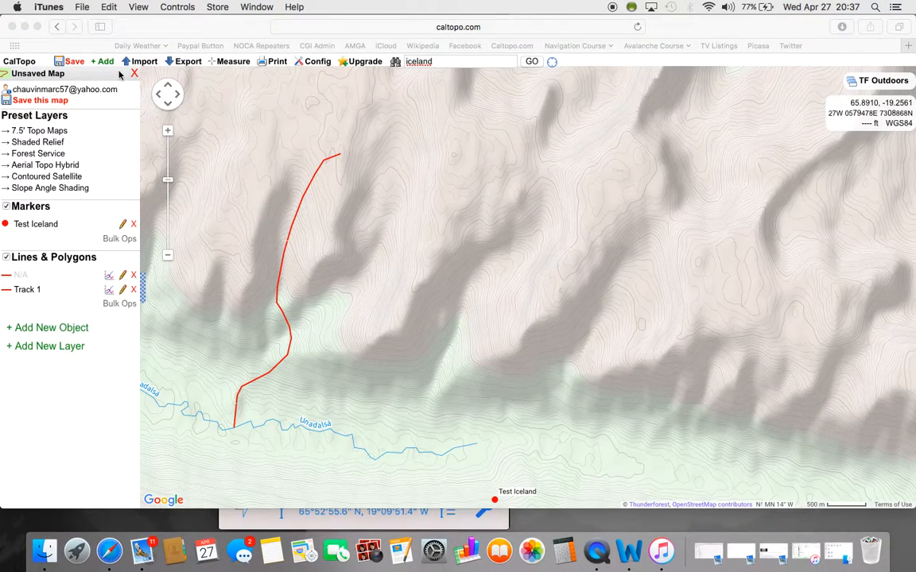
left_click(26, 27)
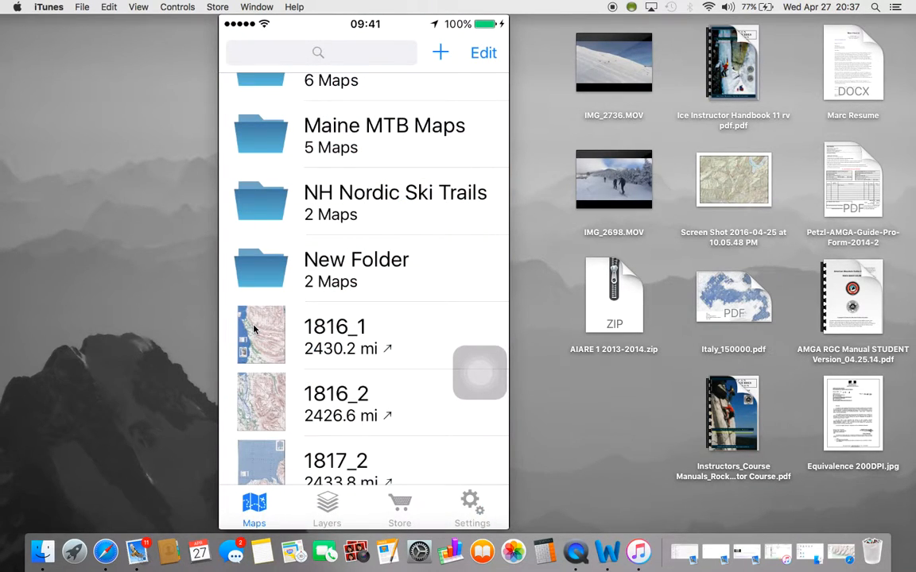
mouse_move(241, 358)
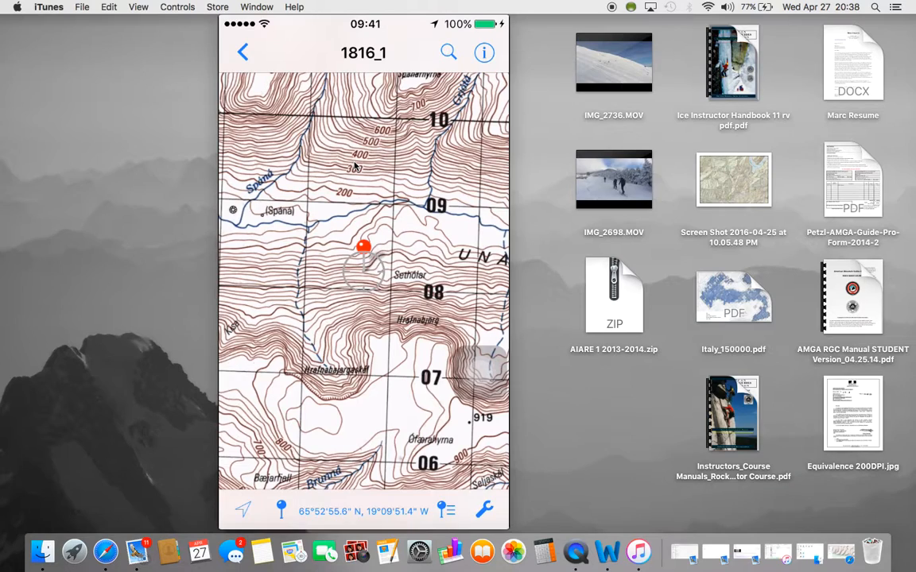
- Check in CalTopo where the drawn line lies relative to Test Iceland, and return to the 1816_1 map on the mirrored iPhone
left_click(106, 543)
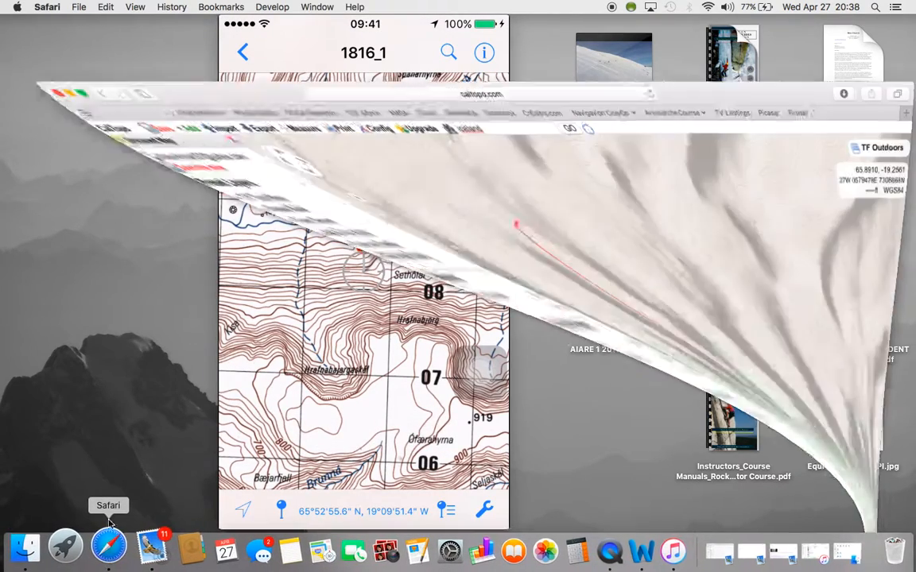
left_click(167, 255)
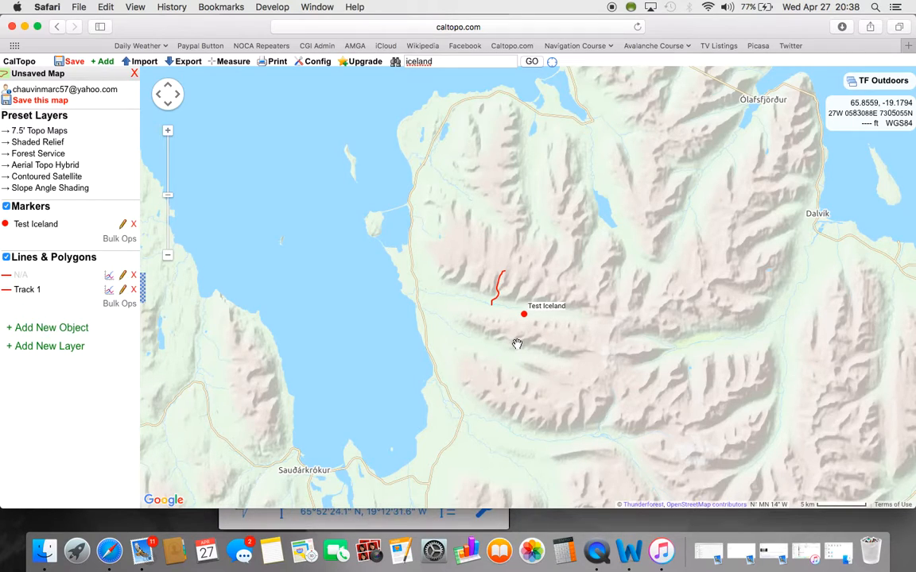
left_click(25, 26)
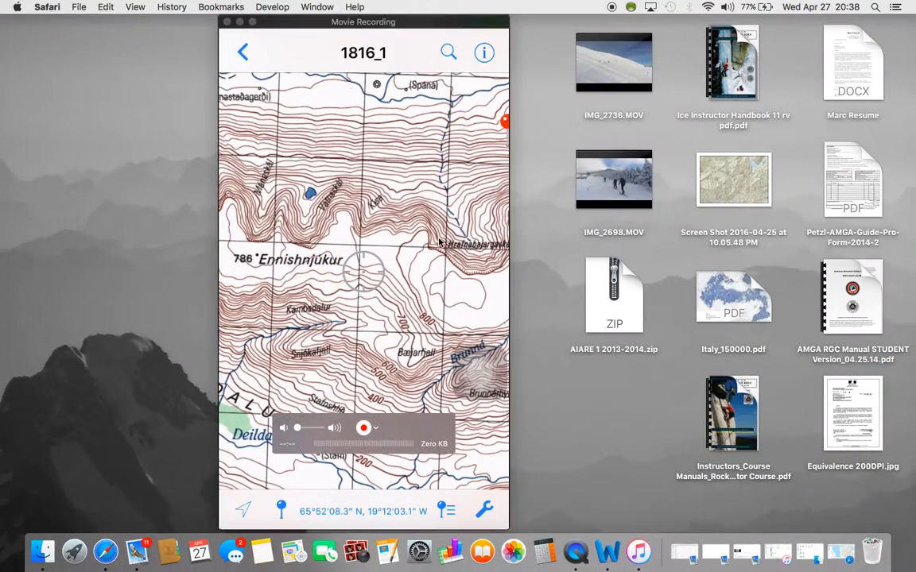